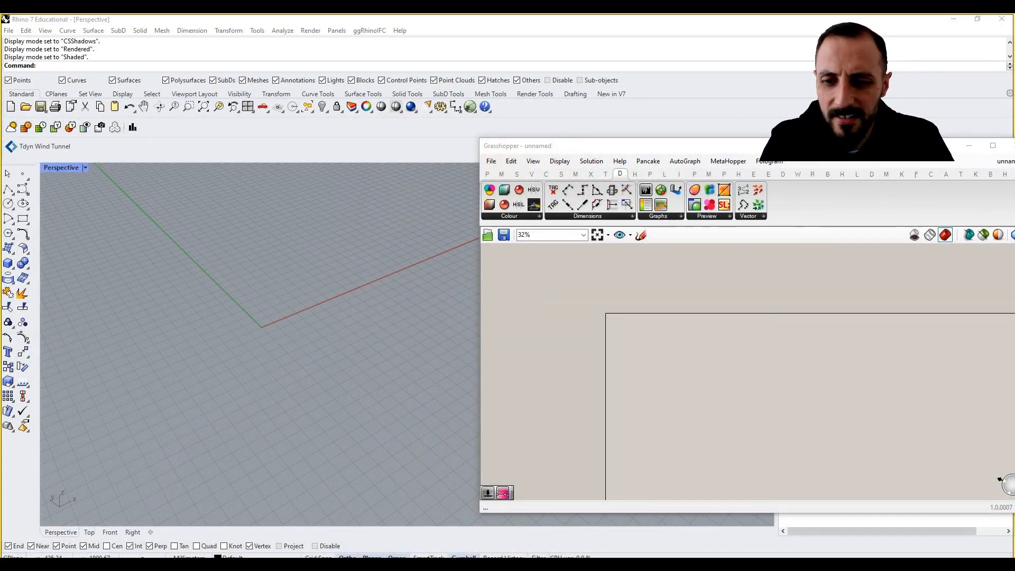
# Add a Center Box component to the Grasshopper canvas.
pyautogui.click(585, 438)
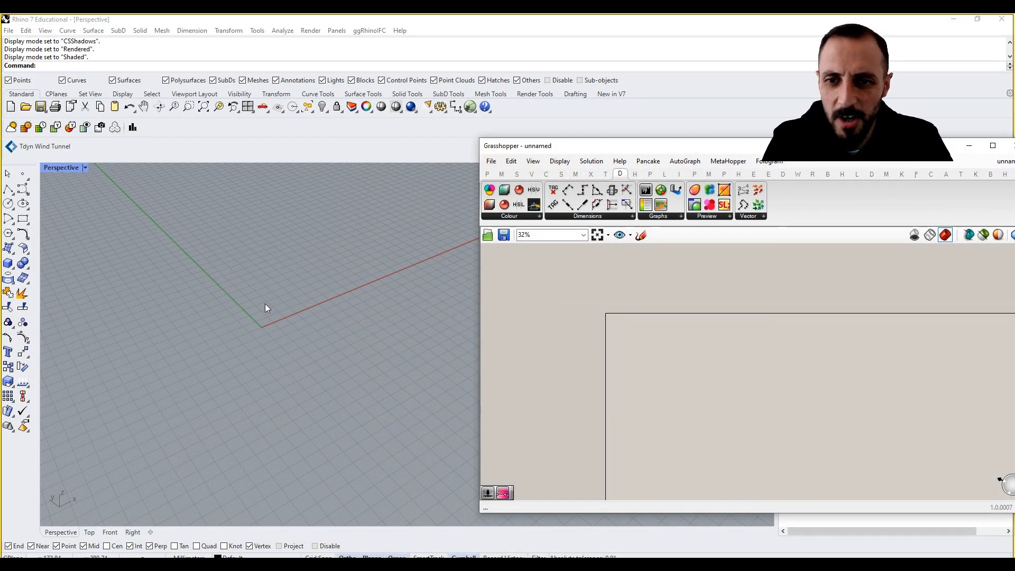
pyautogui.scroll(-1, 264, 308)
pyautogui.moveTo(619, 323); pyautogui.dragTo(598, 324, button='right')
pyautogui.click(487, 174)
pyautogui.moveTo(503, 178)
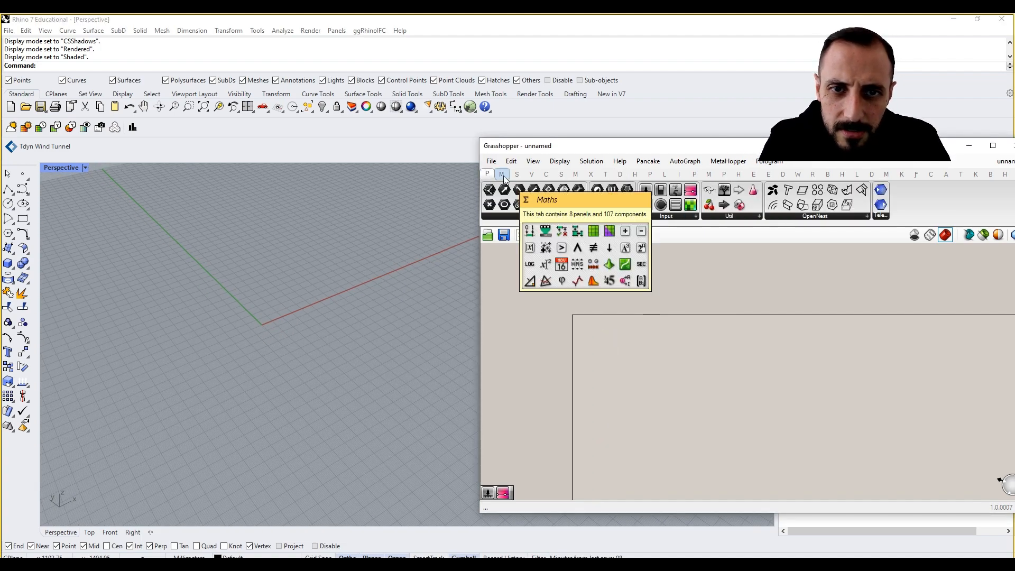
pyautogui.click(561, 174)
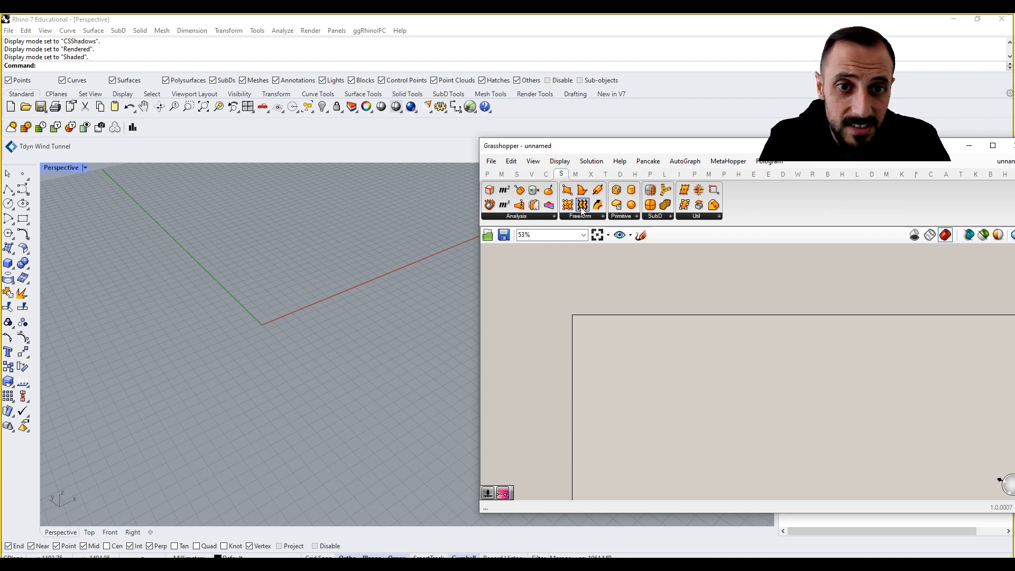
pyautogui.click(622, 216)
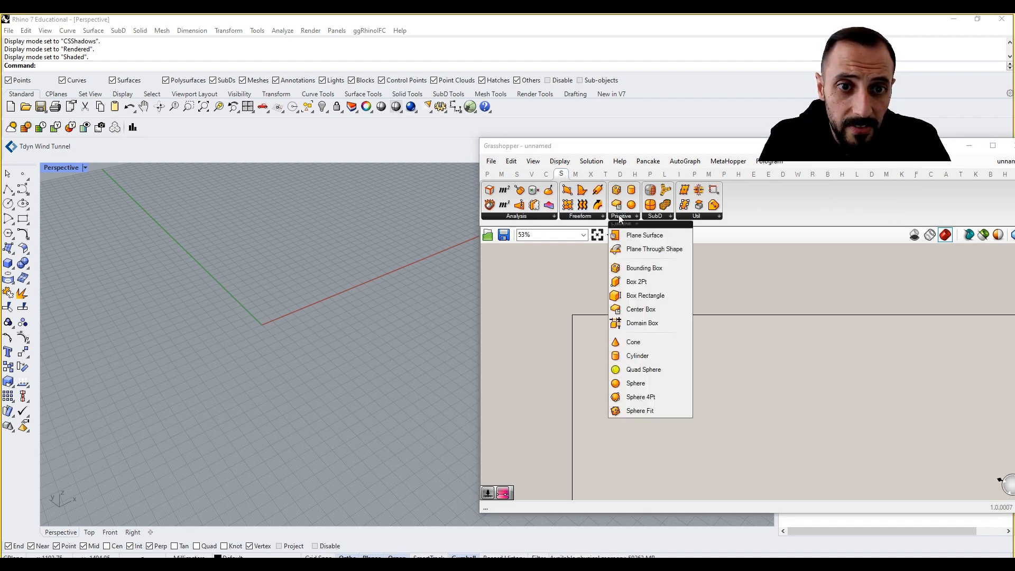
pyautogui.click(651, 312)
pyautogui.click(658, 350)
# Examine the Center Box component's inputs and its default box preview around the origin.
pyautogui.scroll(5, 651, 349)
pyautogui.moveTo(613, 312); pyautogui.dragTo(712, 319, button='right')
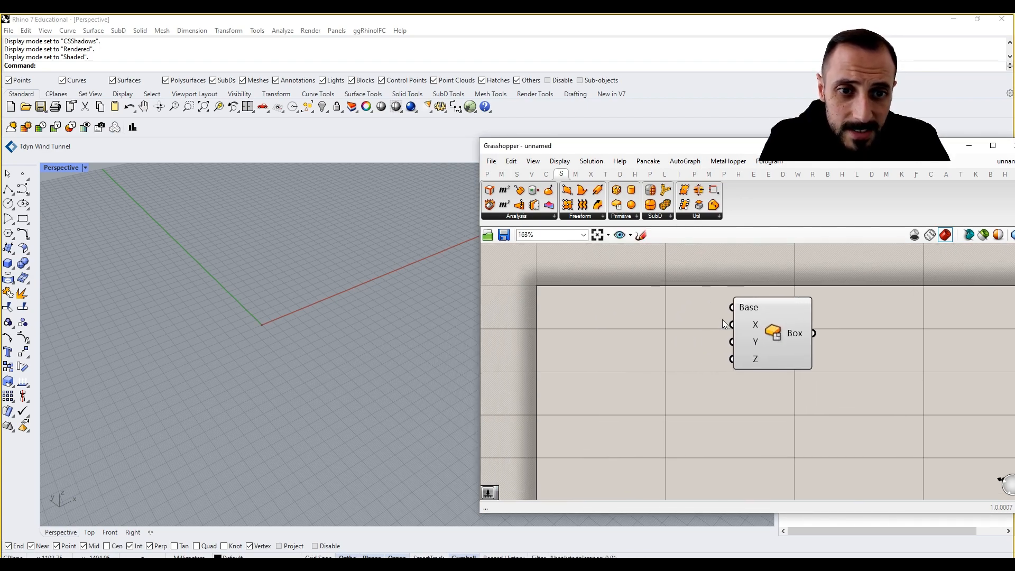
pyautogui.moveTo(320, 309); pyautogui.dragTo(293, 322, button='right')
pyautogui.scroll(8, 294, 322)
pyautogui.scroll(-8, 159, 376)
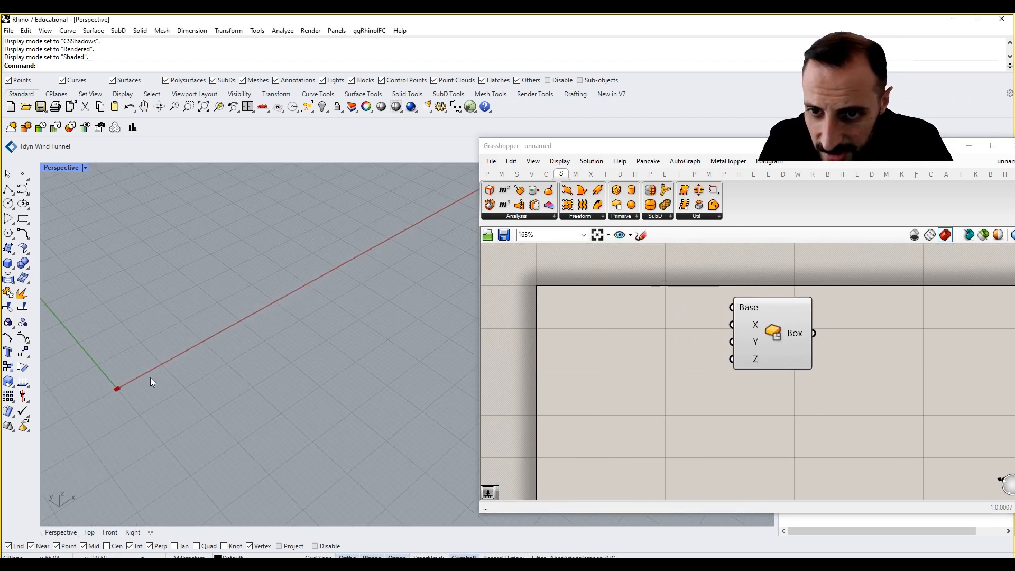
pyautogui.scroll(3, 100, 390)
pyautogui.keyDown('shift'); pyautogui.moveTo(194, 376); pyautogui.dragTo(221, 362, button='right'); pyautogui.keyUp('shift')
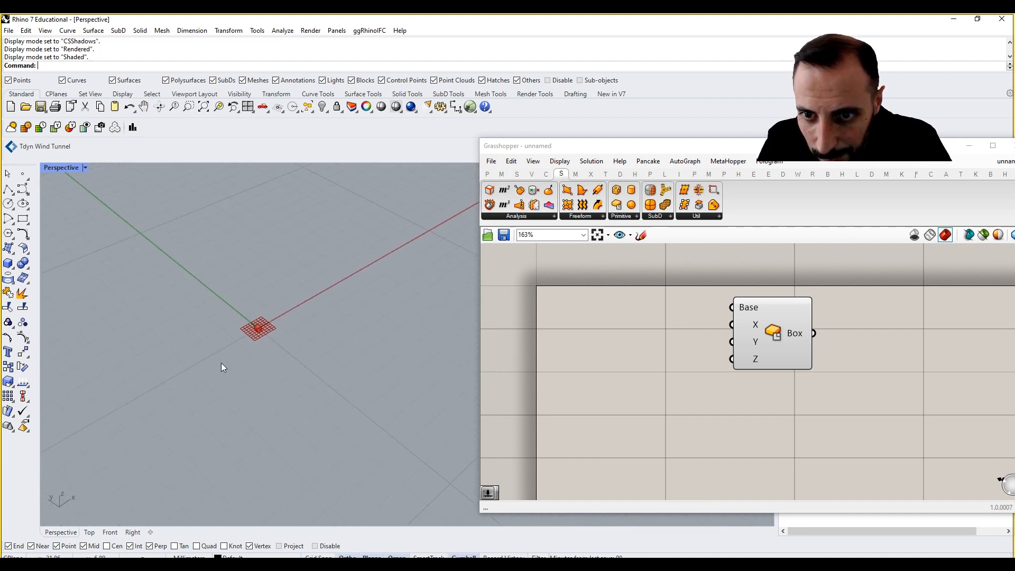
pyautogui.scroll(7, 250, 331)
# Add an XY Plane component and connect its Plane output to the Center Box's Base input.
pyautogui.doubleClick(598, 315)
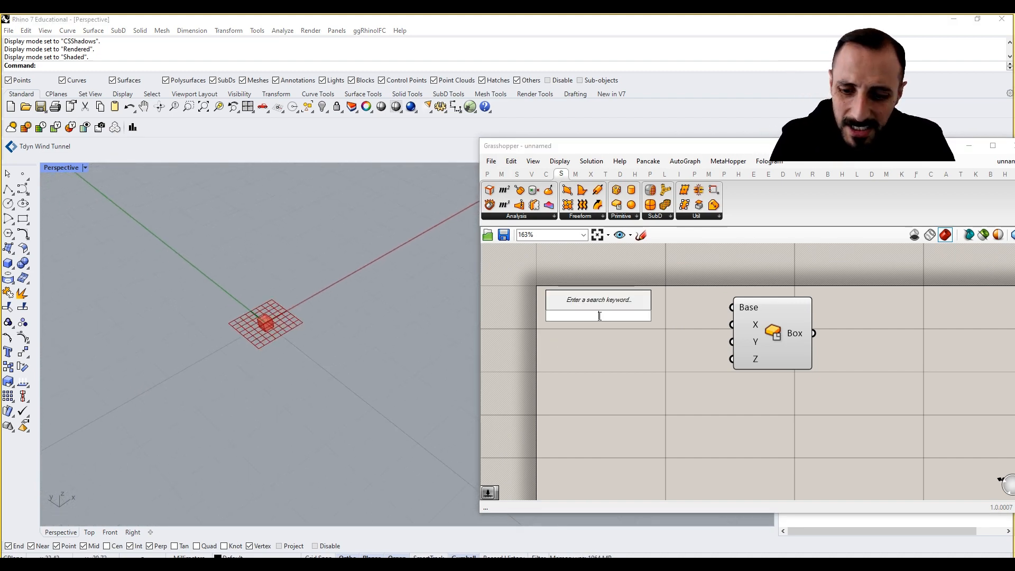
pyautogui.write('xy')
pyautogui.press('Return')
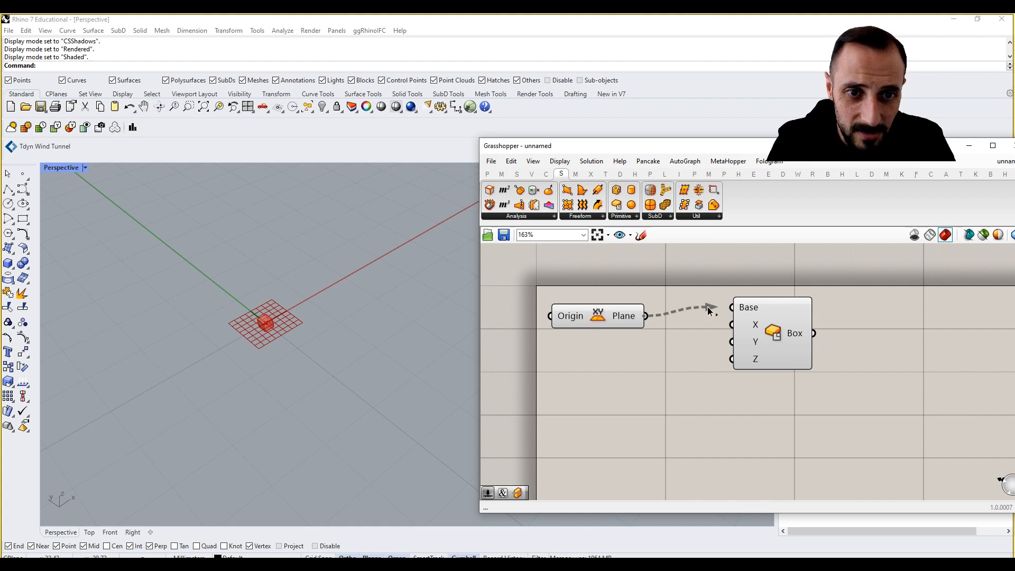
pyautogui.moveTo(707, 307); pyautogui.dragTo(732, 307)
# Turn off the XY Plane's preview and space the plane and box components further apart.
pyautogui.rightClick(595, 316)
pyautogui.click(602, 330)
pyautogui.moveTo(606, 317); pyautogui.dragTo(619, 295)
pyautogui.click(692, 325)
pyautogui.moveTo(762, 322); pyautogui.dragTo(793, 311)
pyautogui.moveTo(784, 311)
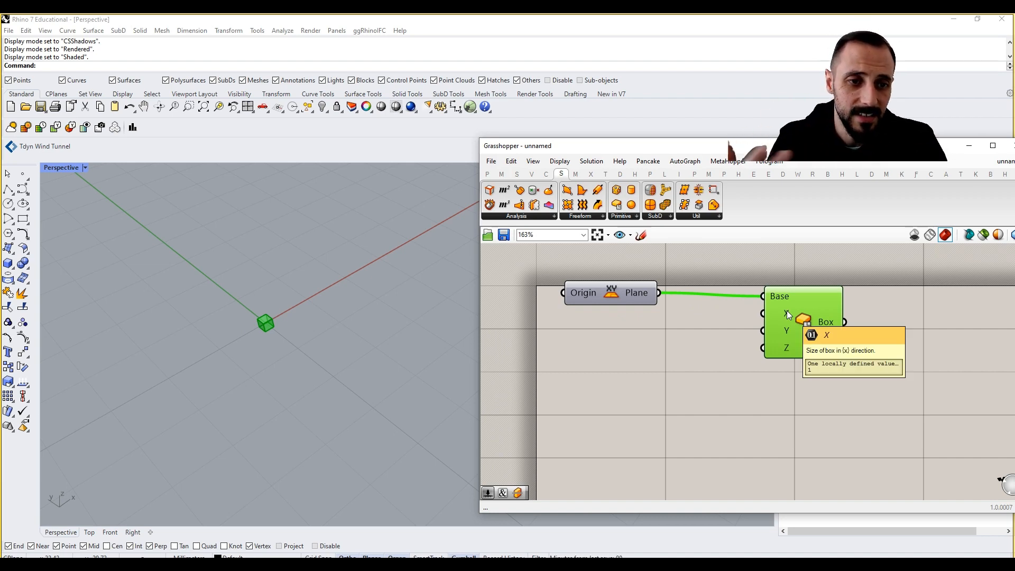
# Add a number slider with the value 500 and connect it to the box's X input.
pyautogui.doubleClick(626, 360)
pyautogui.write('500')
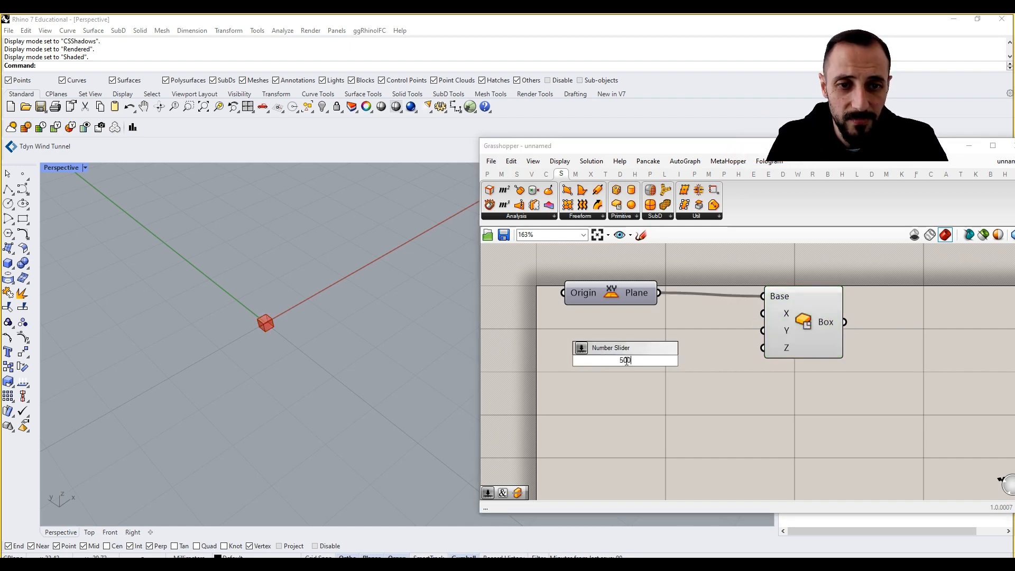
pyautogui.press('Return')
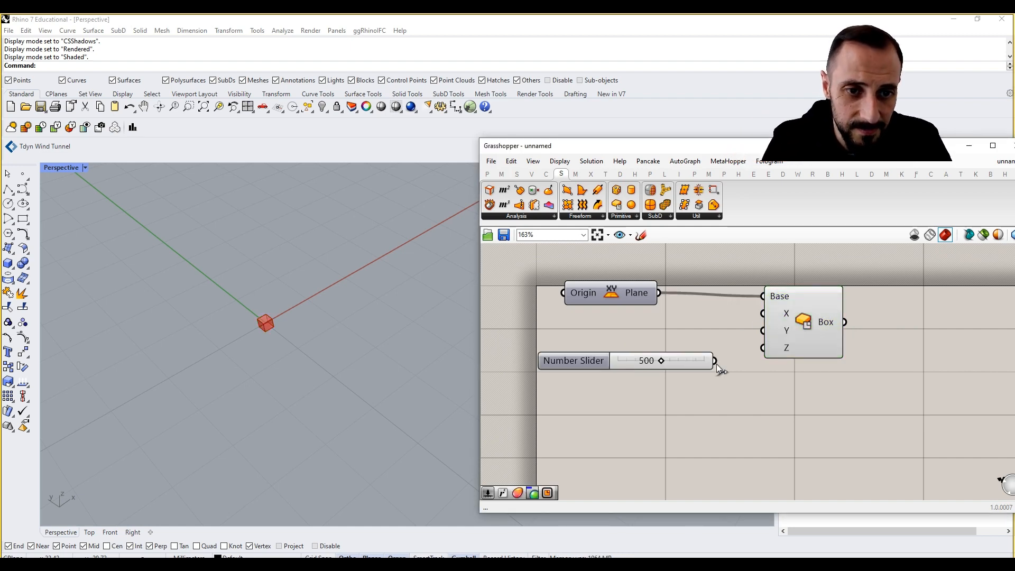
pyautogui.moveTo(714, 360); pyautogui.dragTo(762, 313)
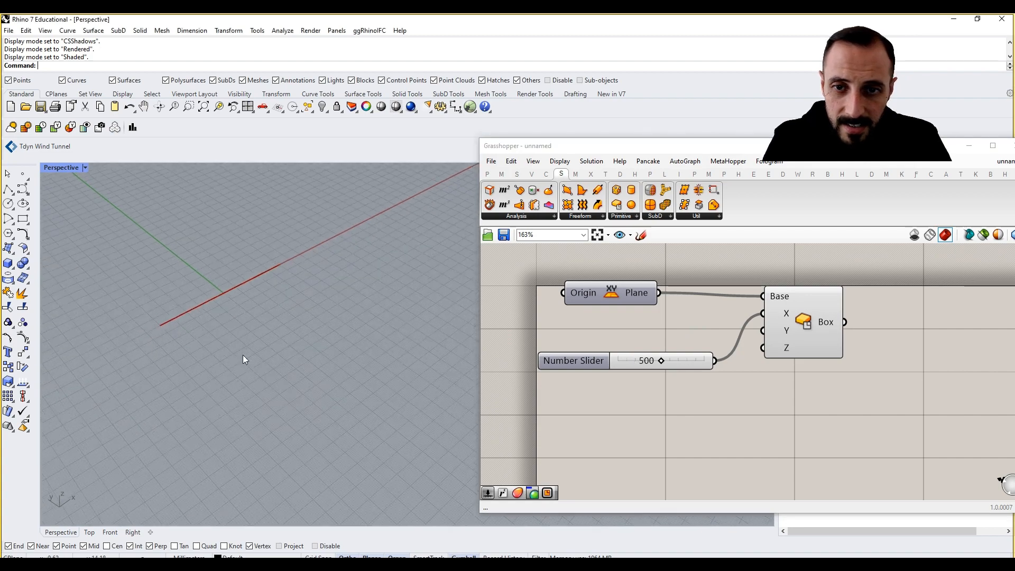
pyautogui.scroll(-5, 254, 349)
pyautogui.scroll(3, 296, 330)
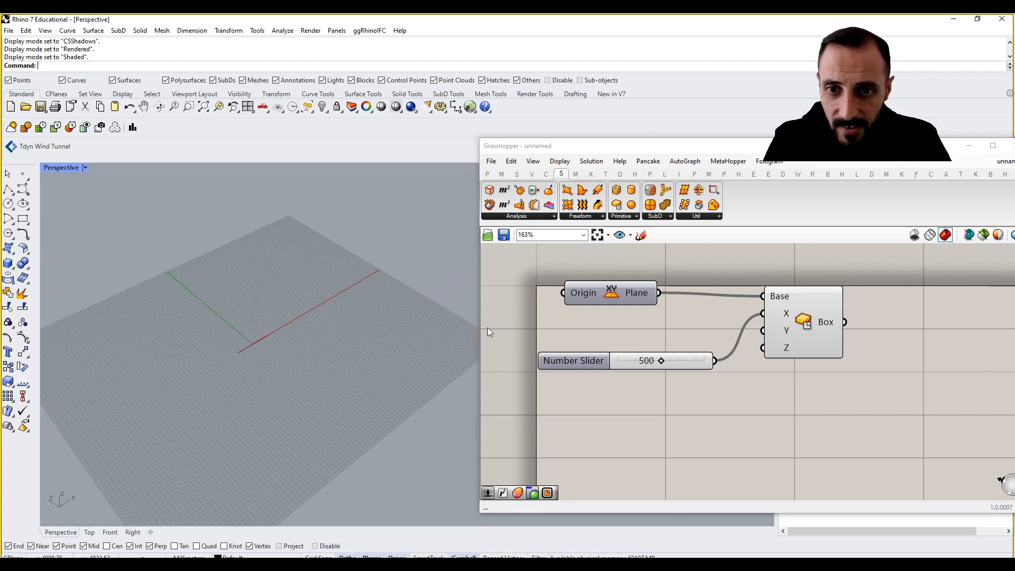
# Duplicate the 500 slider twice and connect the copies to the box's Y and Z inputs.
pyautogui.moveTo(665, 363); pyautogui.dragTo(761, 330)
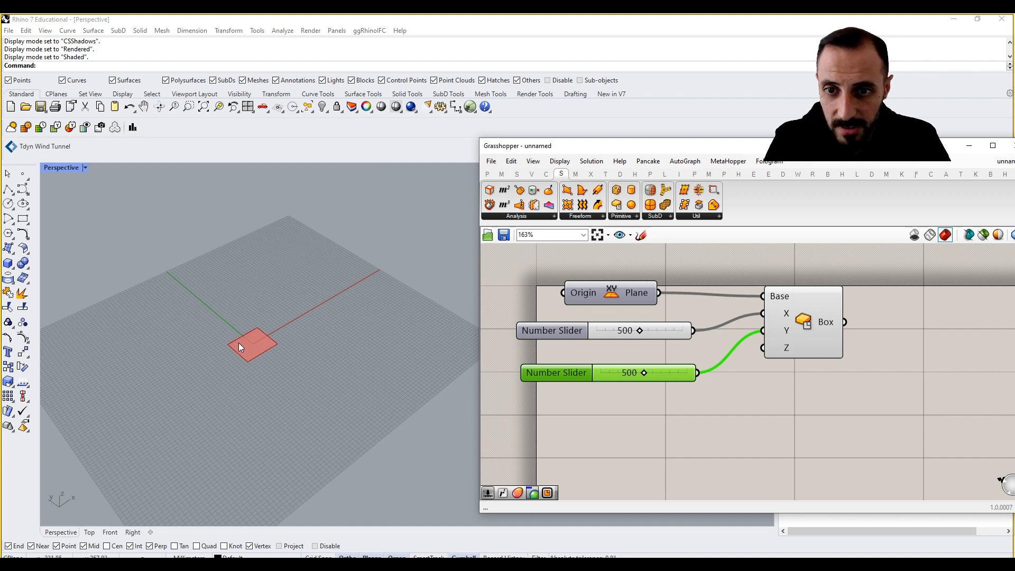
pyautogui.keyDown('alt'); pyautogui.moveTo(682, 373); pyautogui.dragTo(763, 349); pyautogui.keyUp('alt')
pyautogui.scroll(6, 259, 364)
pyautogui.moveTo(271, 354); pyautogui.dragTo(292, 277, button='right')
pyautogui.keyDown('shift'); pyautogui.moveTo(276, 339); pyautogui.dragTo(268, 409, button='right'); pyautogui.keyUp('shift')
pyautogui.moveTo(787, 348)
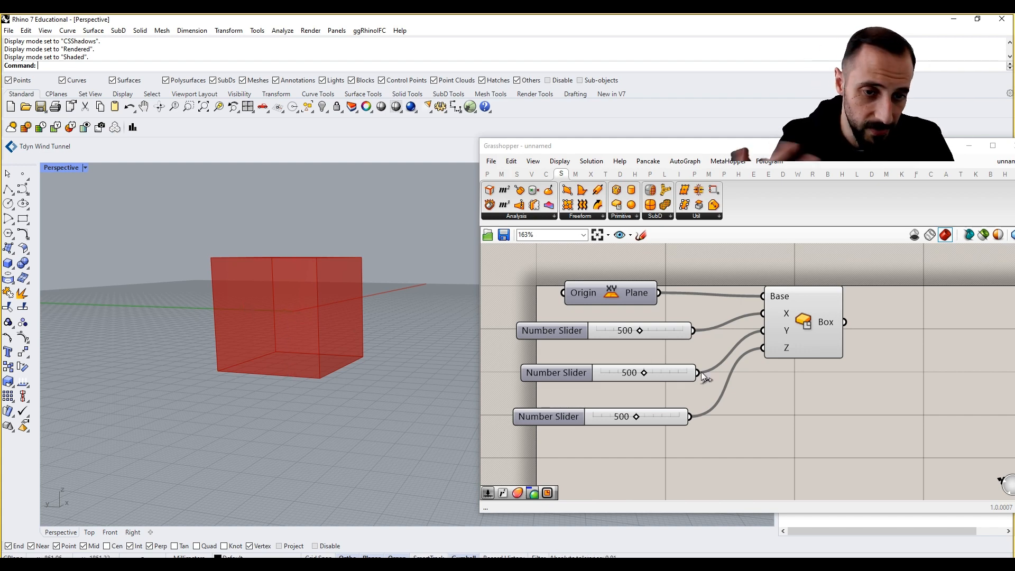
pyautogui.scroll(-7, 305, 349)
pyautogui.moveTo(315, 343); pyautogui.dragTo(270, 348, button='right')
pyautogui.scroll(6, 270, 347)
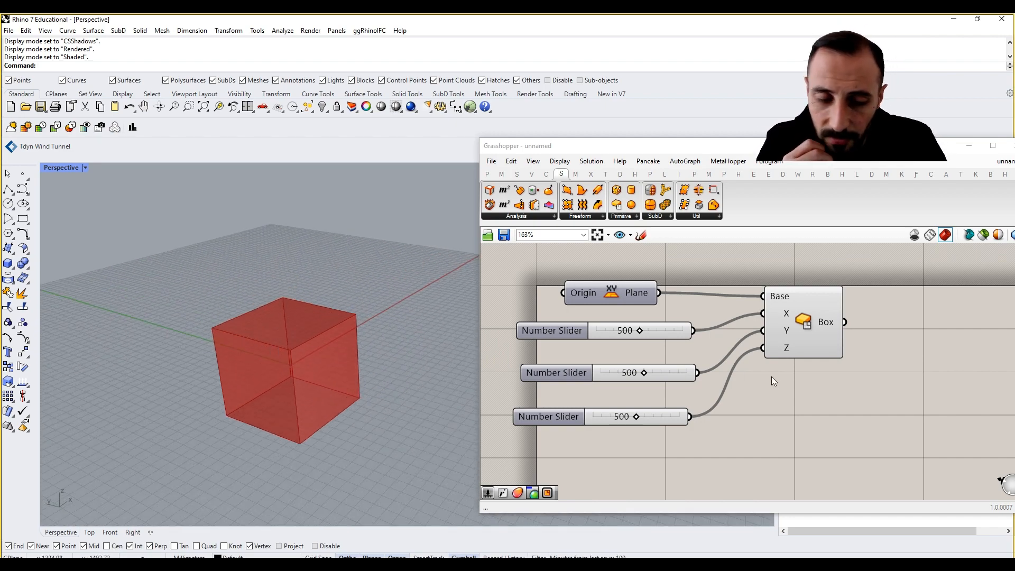
# Add a Series component to the canvas.
pyautogui.moveTo(710, 414); pyautogui.dragTo(757, 402, button='right')
pyautogui.moveTo(579, 402); pyautogui.dragTo(675, 386, button='right')
pyautogui.doubleClick(560, 373)
pyautogui.write('serie')
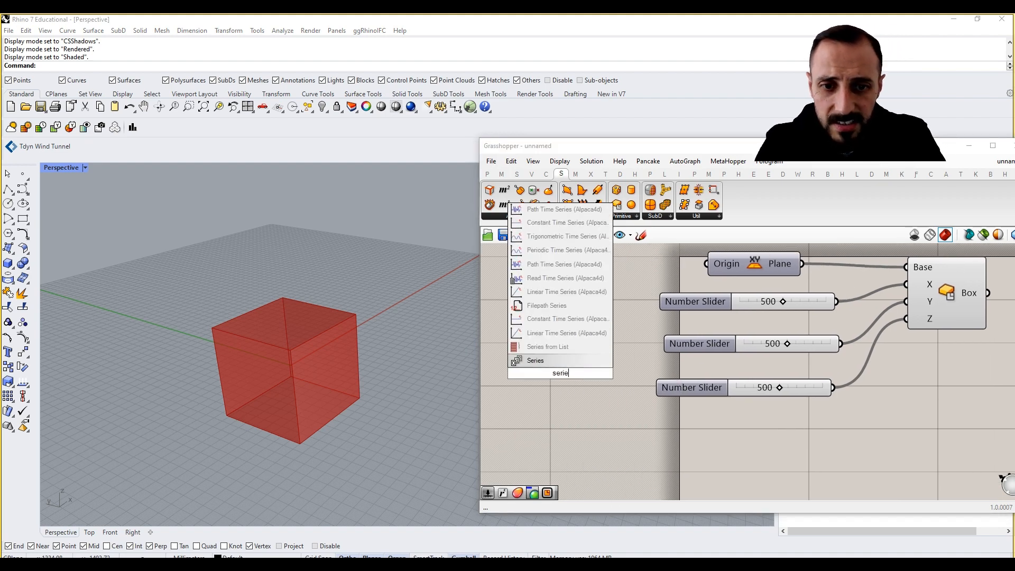
pyautogui.click(573, 365)
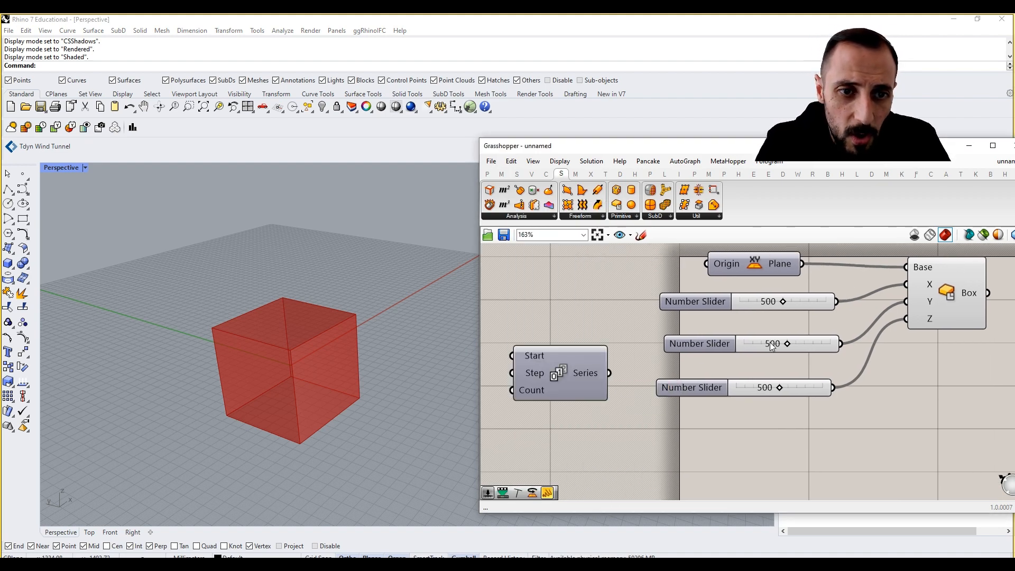
# Delete the three 500 sliders feeding the box and move the Series component below the XY Plane.
pyautogui.moveTo(721, 408); pyautogui.dragTo(695, 302)
pyautogui.press('Delete')
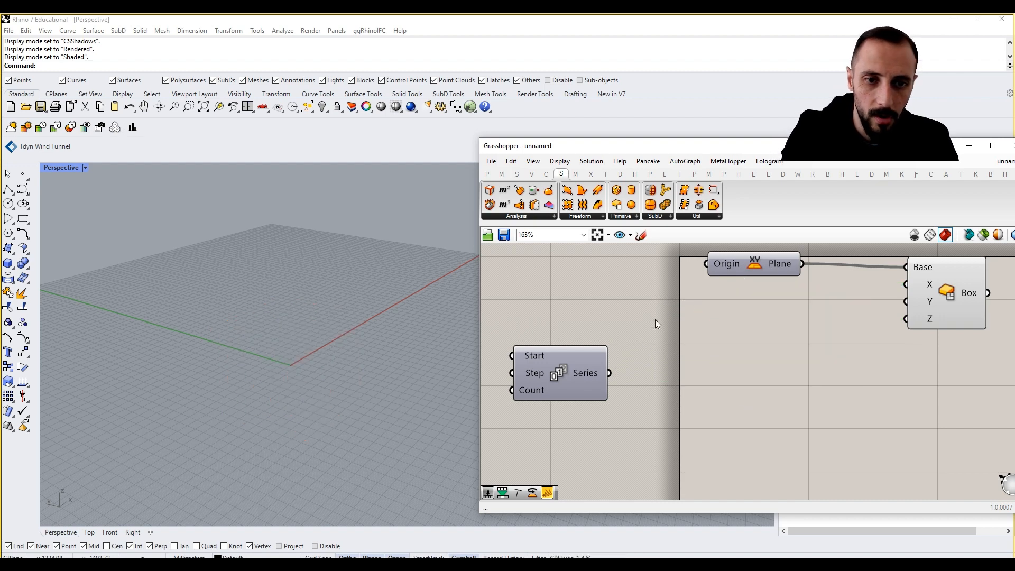
pyautogui.moveTo(586, 369); pyautogui.dragTo(784, 333)
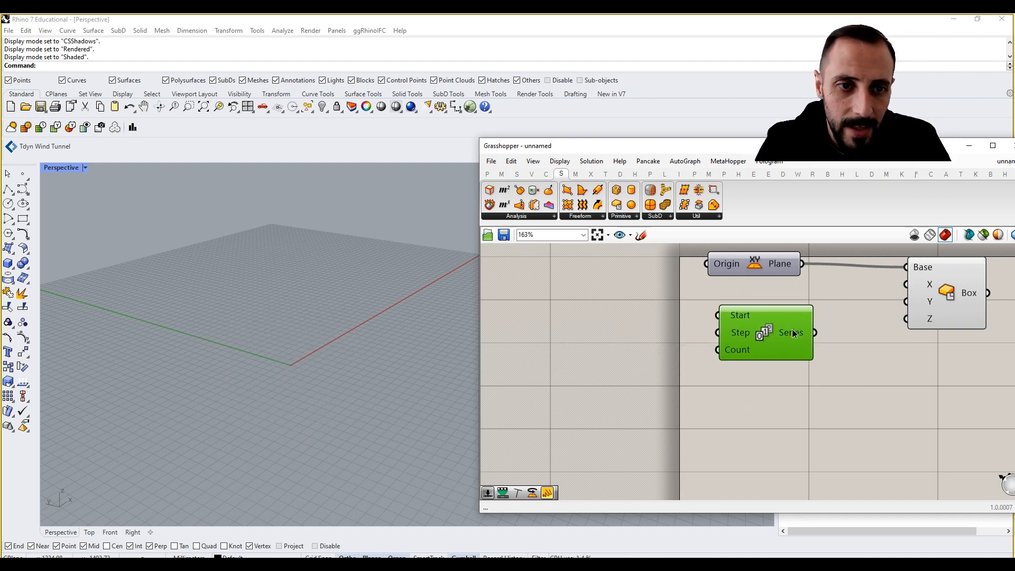
# Add a number slider with the value 500 and connect it to the Series' Start input.
pyautogui.click(579, 331)
pyautogui.doubleClick(579, 330)
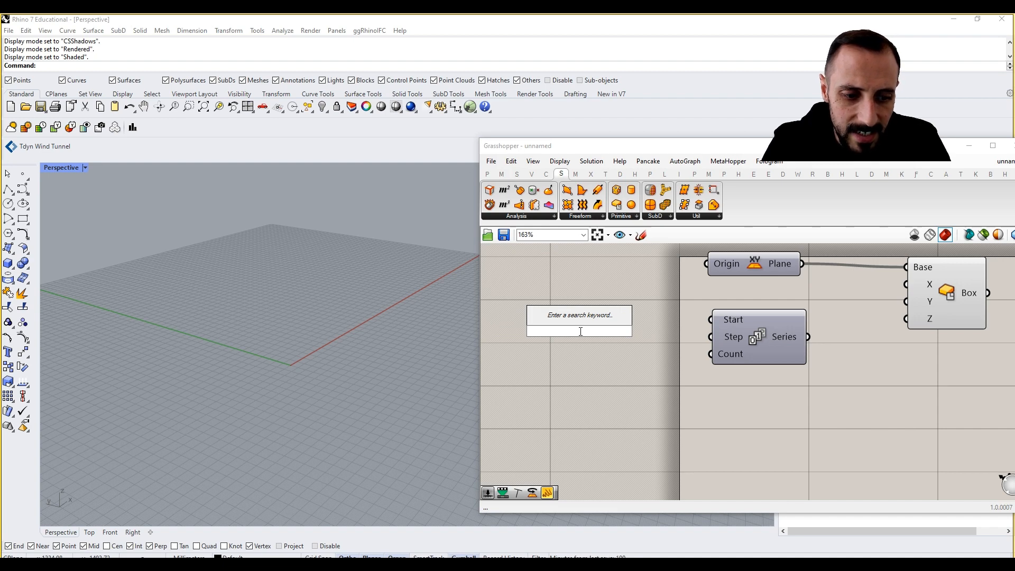
pyautogui.write('500')
pyautogui.press('Return')
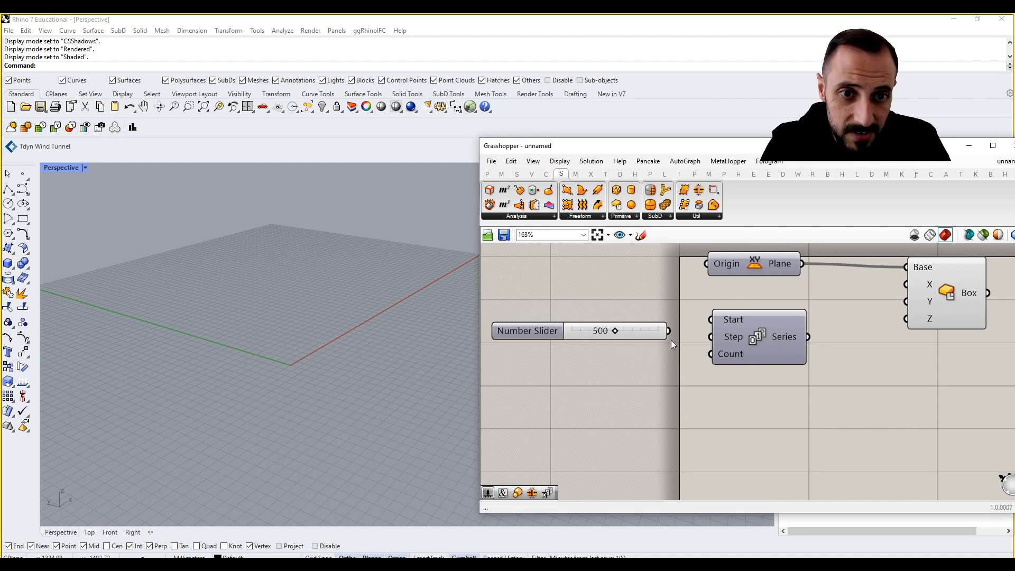
pyautogui.moveTo(670, 340); pyautogui.dragTo(664, 323)
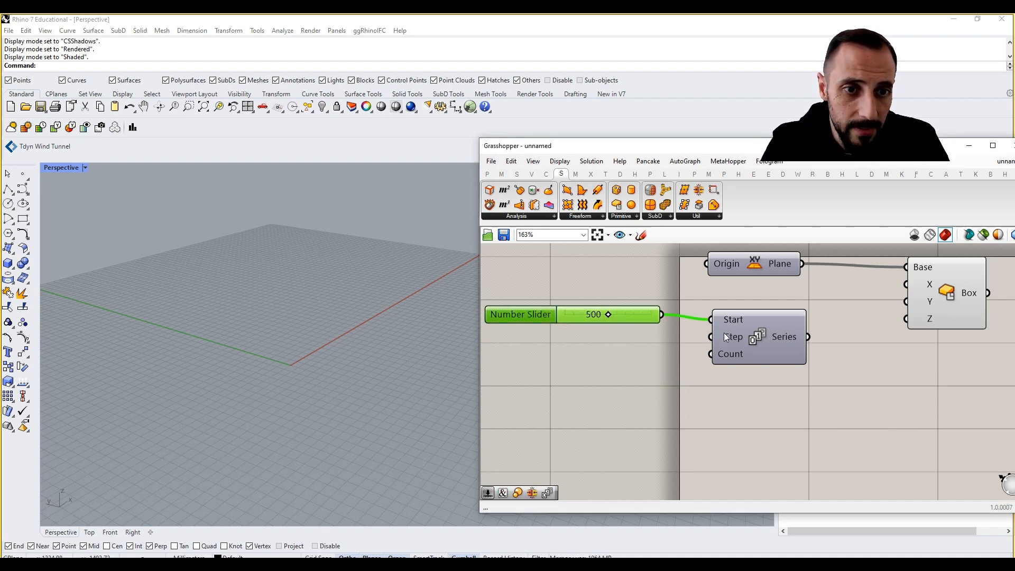
# Add a number slider with the value 100 for the Series' Step input.
pyautogui.doubleClick(587, 344)
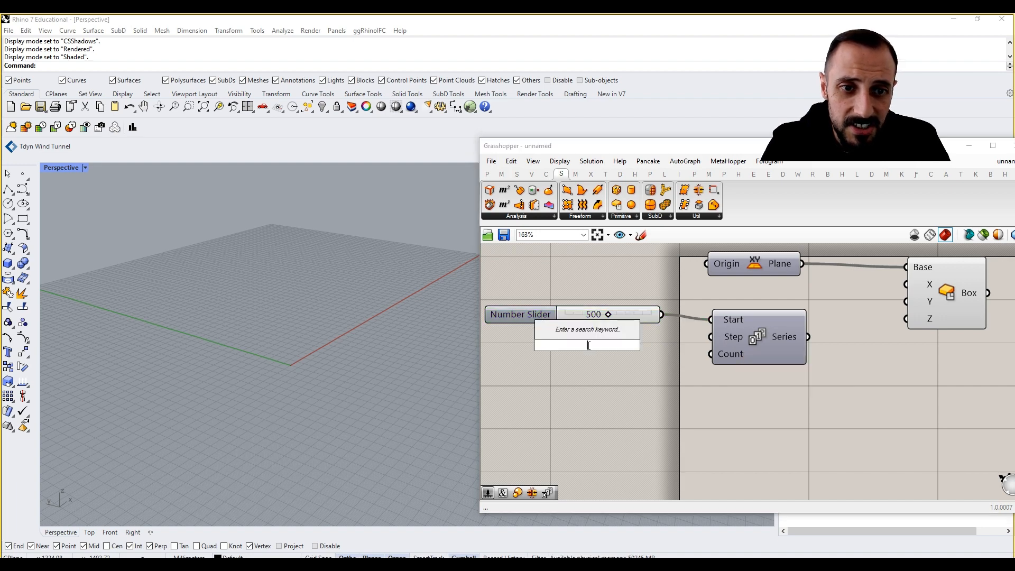
pyautogui.write('1')
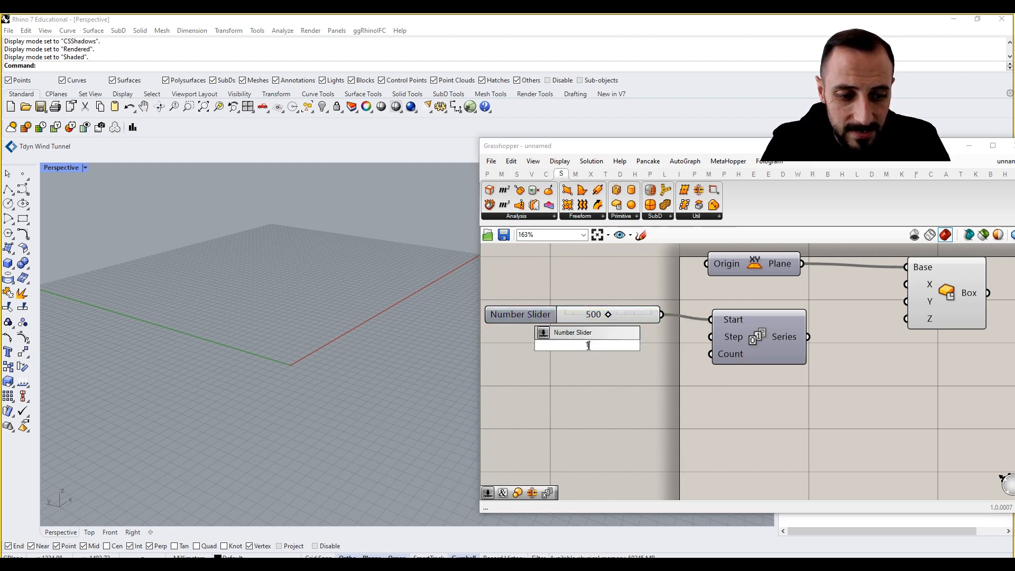
pyautogui.write('00')
pyautogui.press('Return')
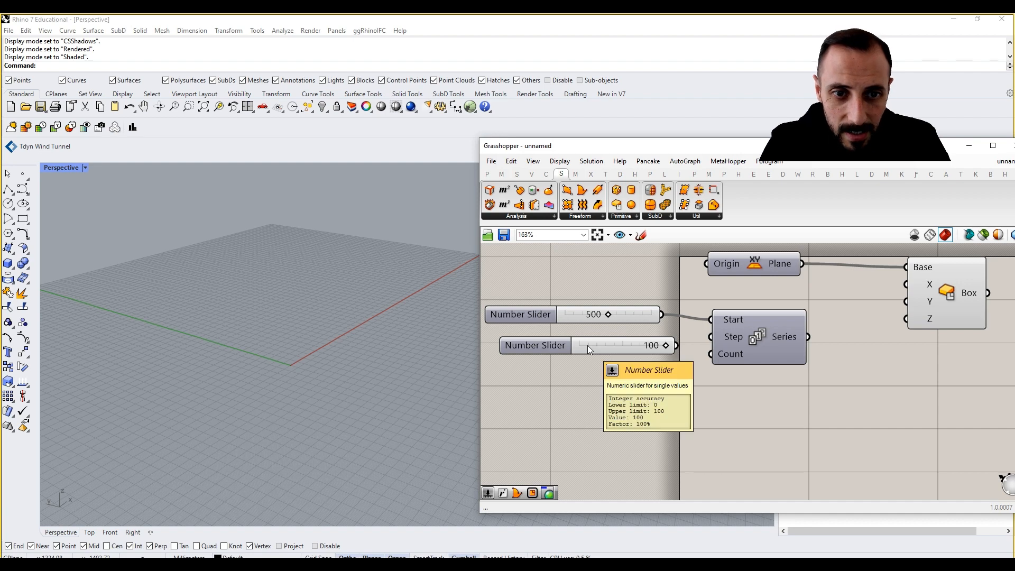
# Add a number slider with the value 15 for the Series' Count input and place it below the other two.
pyautogui.doubleClick(593, 379)
pyautogui.write('15')
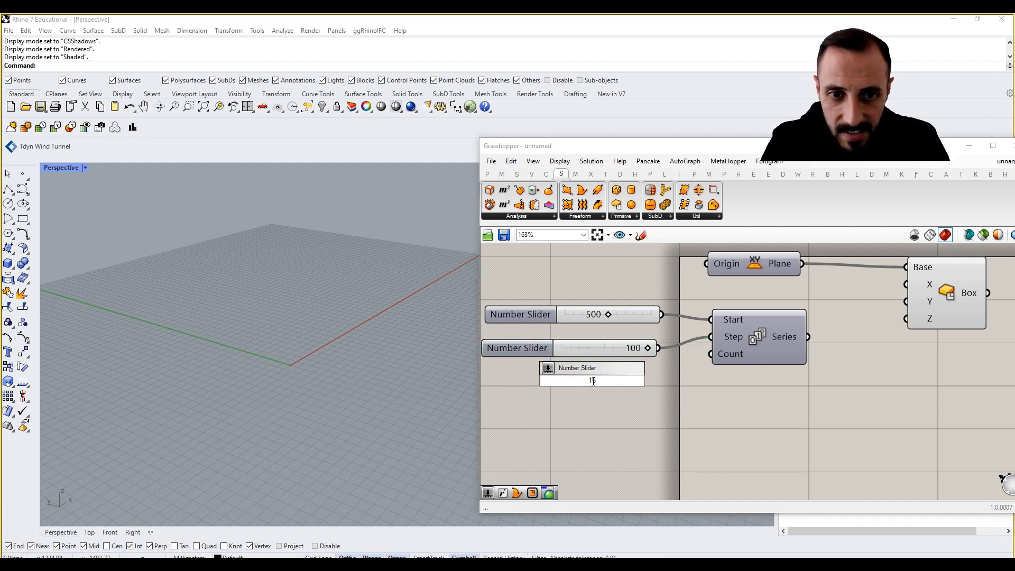
pyautogui.press('Return')
pyautogui.moveTo(630, 380); pyautogui.dragTo(587, 391)
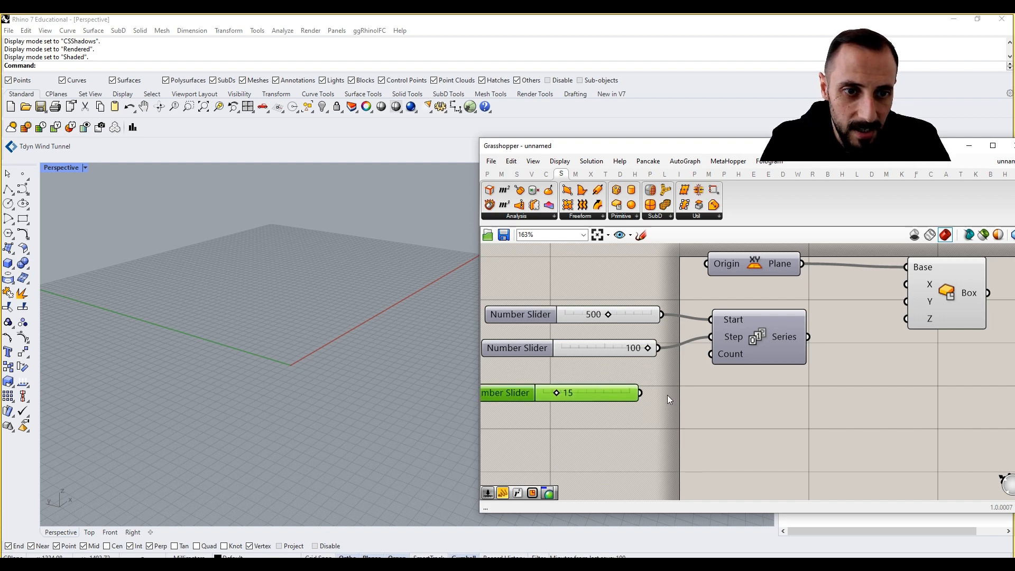
# Connect the Series output to the box's X input and highlight the boxes in the viewport.
pyautogui.moveTo(808, 337); pyautogui.dragTo(906, 284)
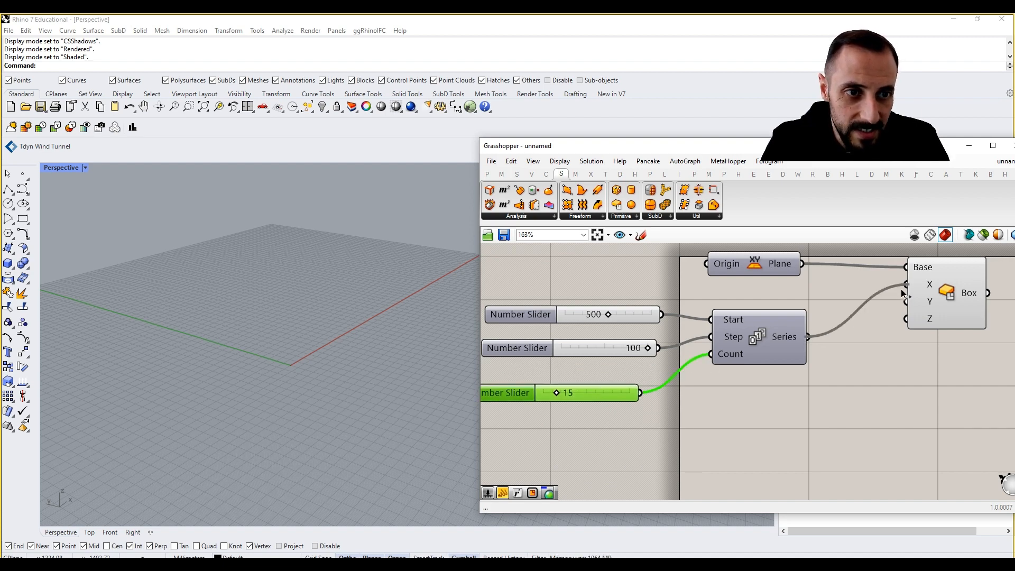
pyautogui.click(945, 295)
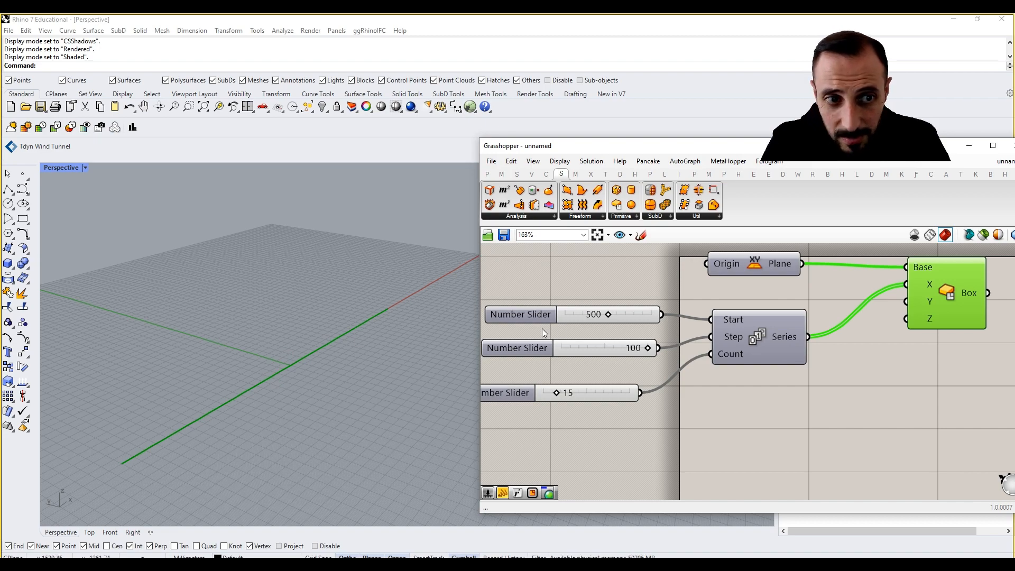
pyautogui.click(726, 414)
# Copy the Series component with its three sliders and place the duplicate set below the original.
pyautogui.click(625, 395)
pyautogui.scroll(-2, 749, 396)
pyautogui.moveTo(774, 431); pyautogui.dragTo(622, 324)
pyautogui.moveTo(745, 353); pyautogui.dragTo(737, 379)
pyautogui.hotkey('ctrl', 'c')
pyautogui.hotkey('ctrl', 'v')
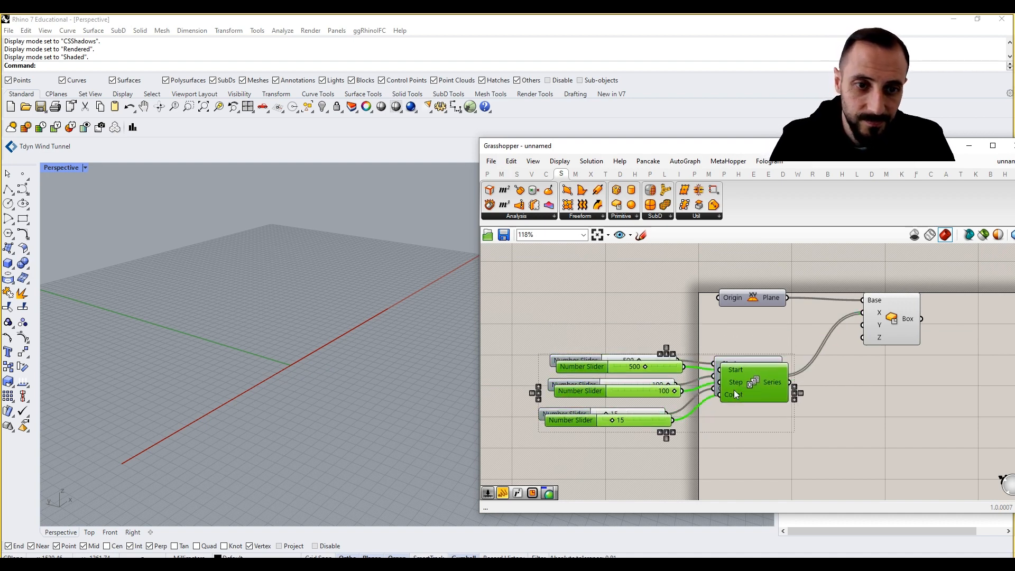
pyautogui.moveTo(735, 385); pyautogui.dragTo(727, 345, button='right')
pyautogui.moveTo(728, 344); pyautogui.dragTo(734, 454)
# Group the original Series component with its 500, 100 and 15 sliders.
pyautogui.moveTo(752, 376); pyautogui.dragTo(528, 299)
pyautogui.hotkey('ctrl', 'g')
pyautogui.click(589, 285)
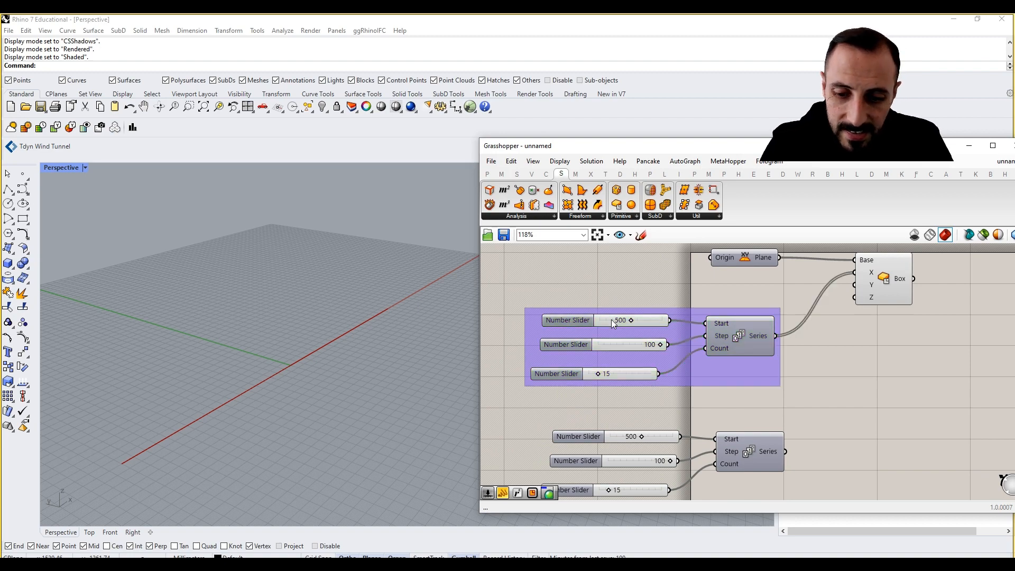
# Add a Scribble label above the group of the original Series and its sliders.
pyautogui.doubleClick(648, 287)
pyautogui.write('scr')
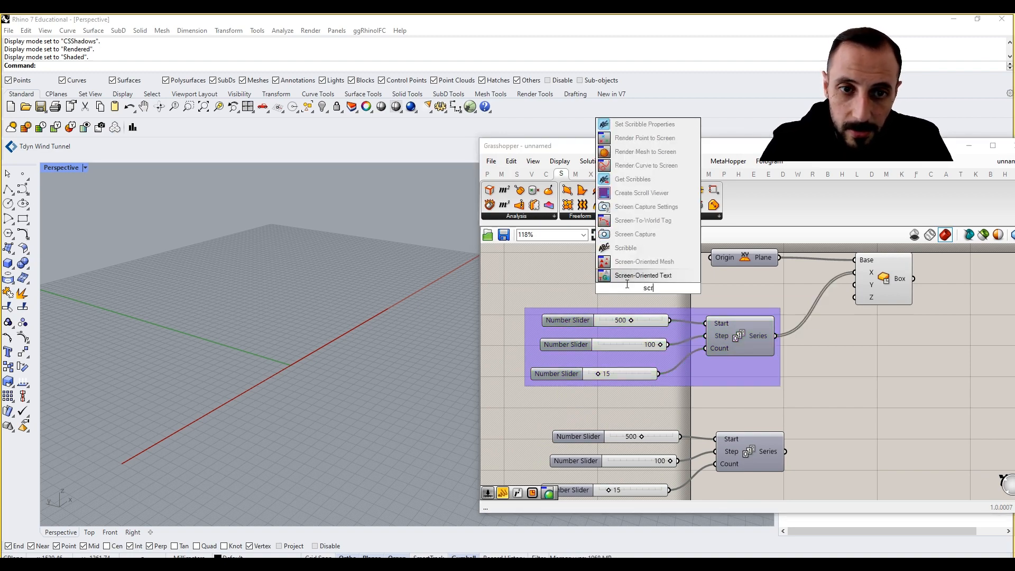
pyautogui.click(621, 252)
pyautogui.click(671, 294)
# Add the Scribble label to the first Series group and set its text to "X Size".
pyautogui.rightClick(686, 319)
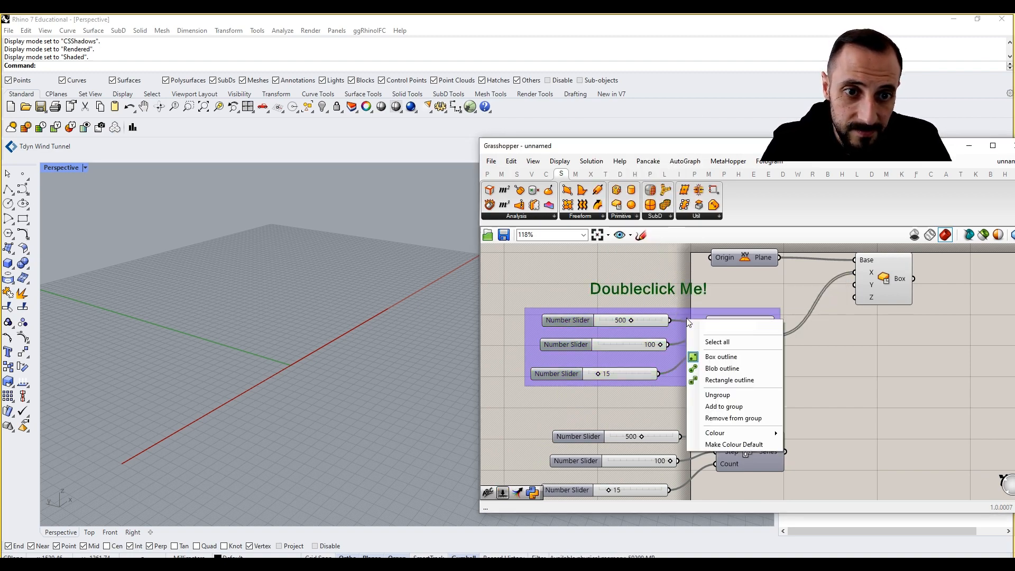
pyautogui.click(717, 407)
pyautogui.doubleClick(658, 294)
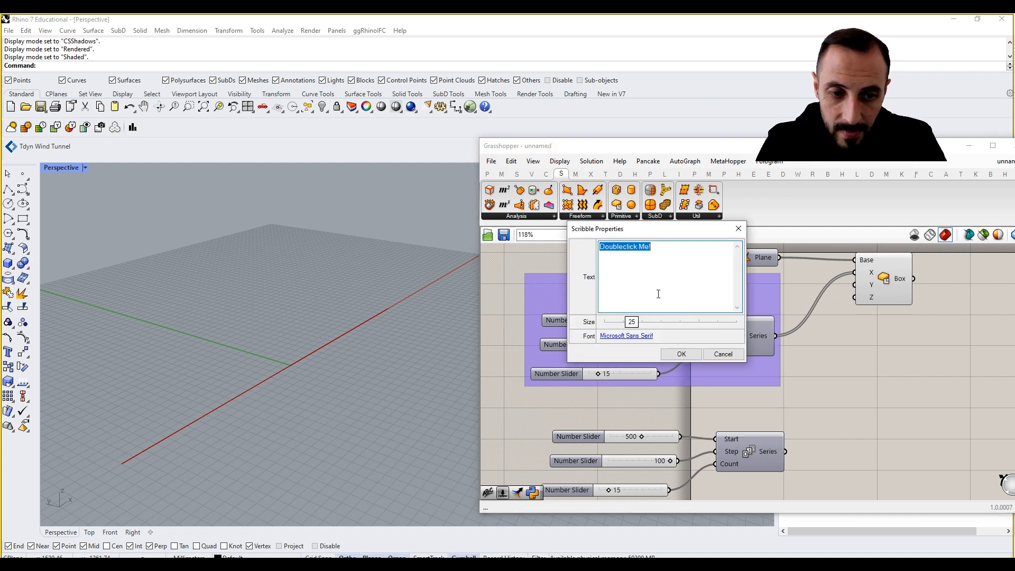
pyautogui.write('X Size')
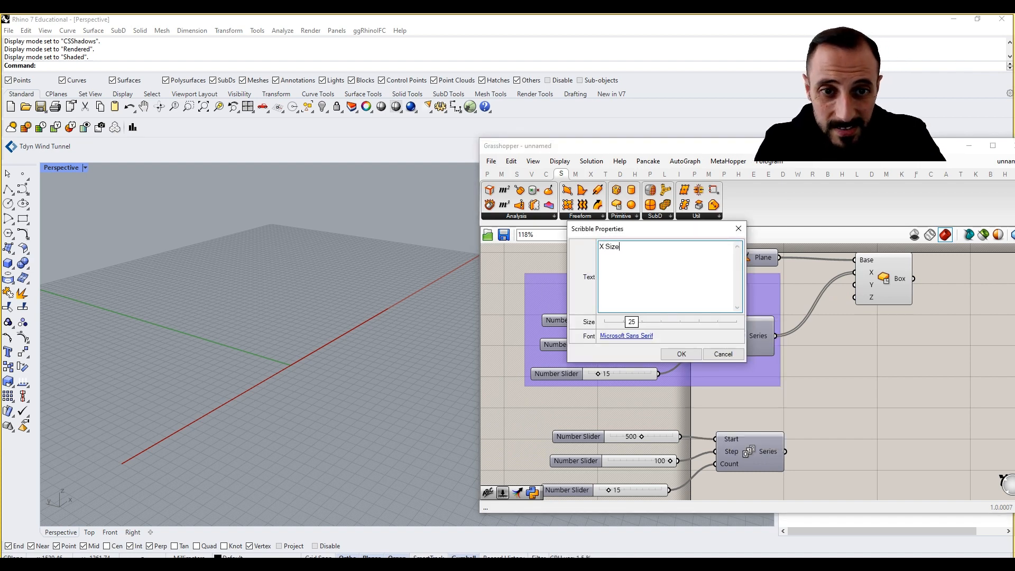
pyautogui.click(688, 357)
# Group the duplicate Series component with its three number sliders.
pyautogui.moveTo(771, 396); pyautogui.dragTo(760, 356, button='right')
pyautogui.moveTo(803, 357); pyautogui.dragTo(531, 450)
pyautogui.hotkey('ctrl', 'g')
pyautogui.click(687, 392)
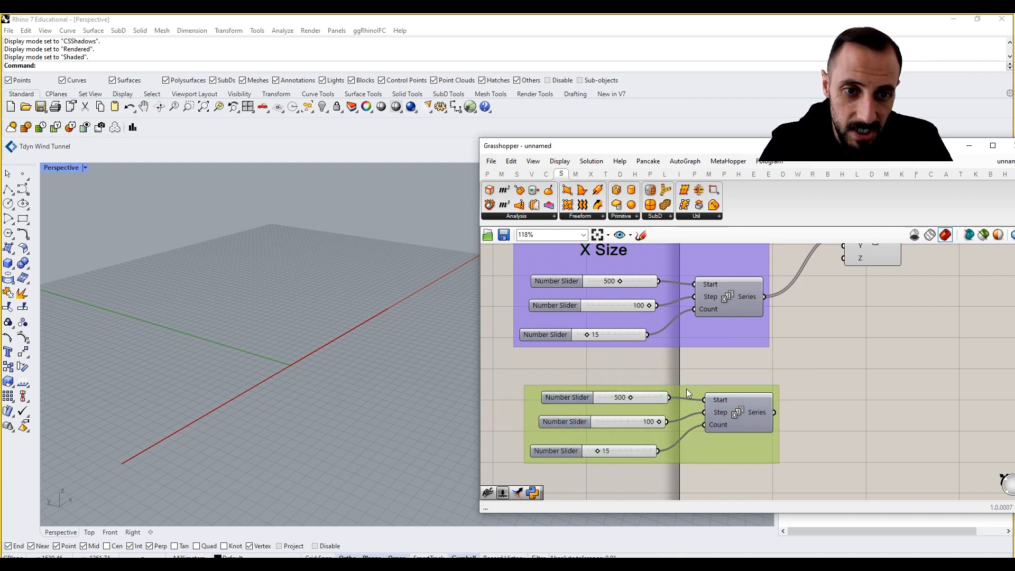
pyautogui.click(651, 355)
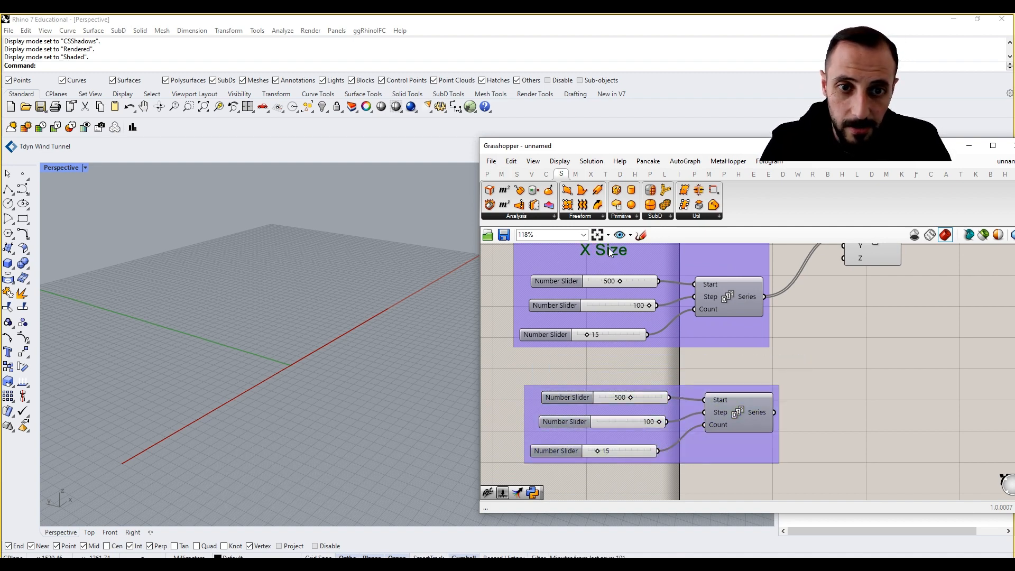
# Copy the X Size label above the second Series group and set the copy's text to "Y Size".
pyautogui.moveTo(608, 249)
pyautogui.keyDown('alt'); pyautogui.mouseDown()
pyautogui.moveTo(629, 280)
pyautogui.moveTo(638, 364)
pyautogui.mouseUp(); pyautogui.keyUp('alt')
pyautogui.doubleClick(641, 369)
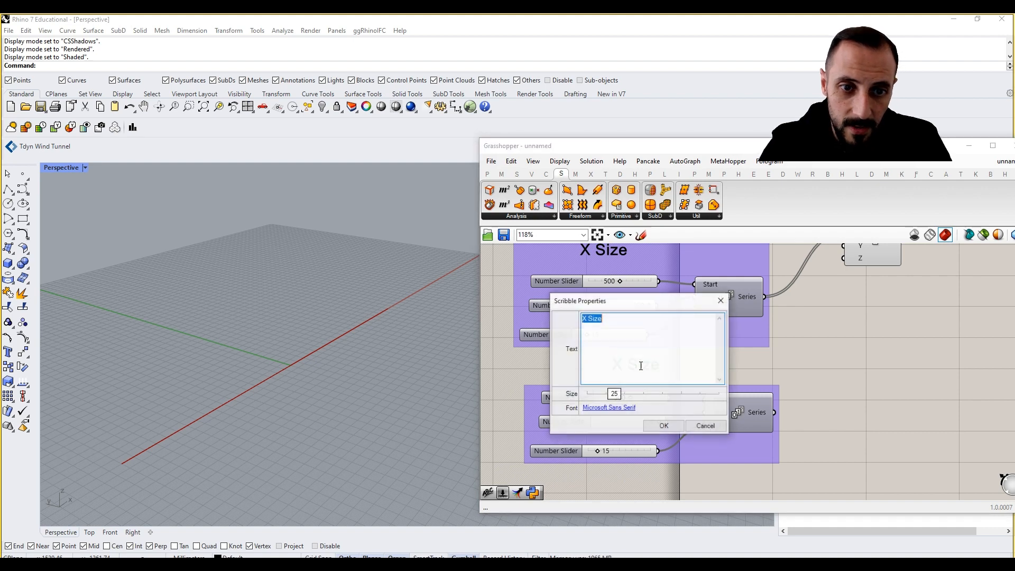
pyautogui.write('Y')
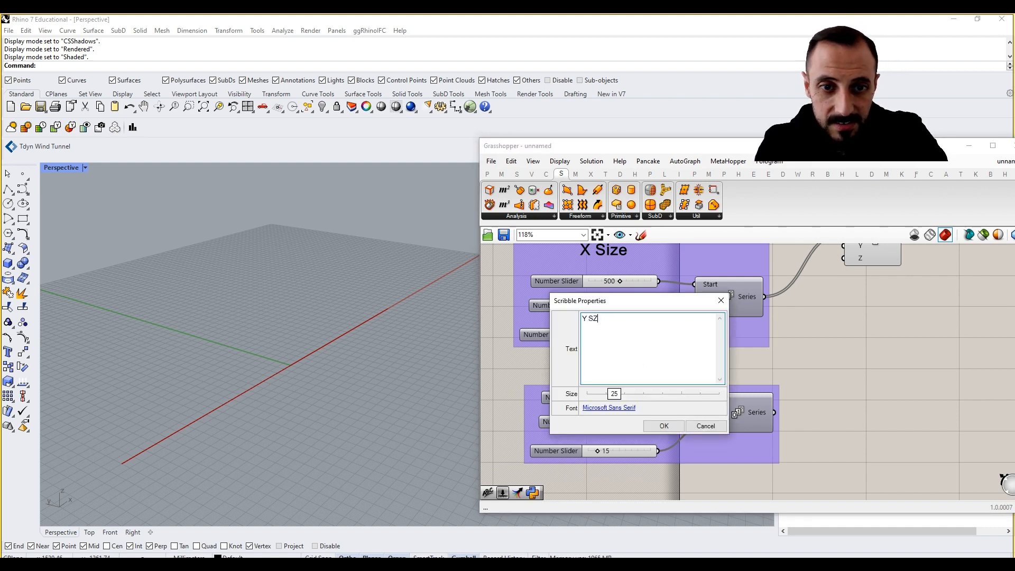
pyautogui.write(' SIZE')
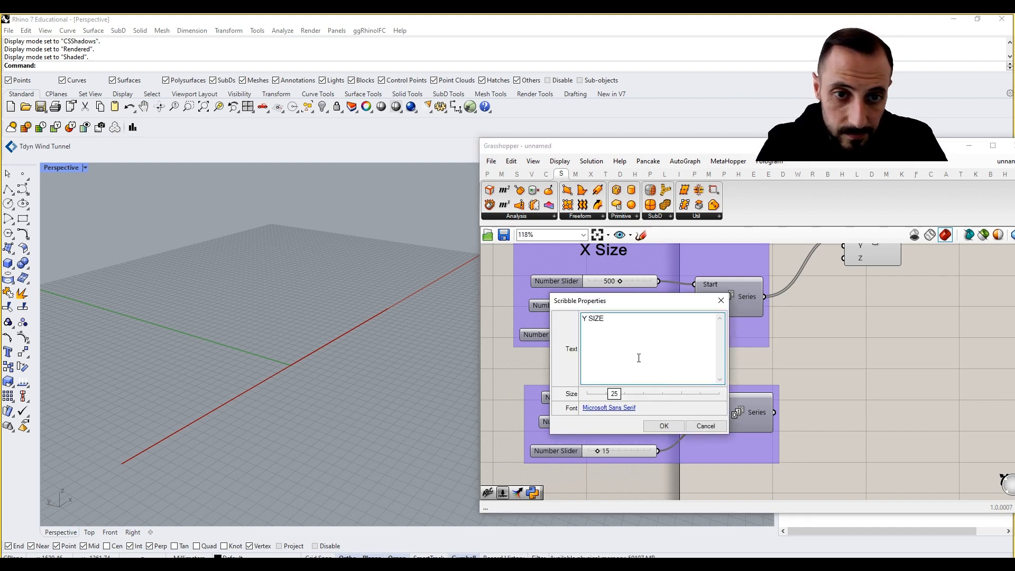
pyautogui.write('ze')
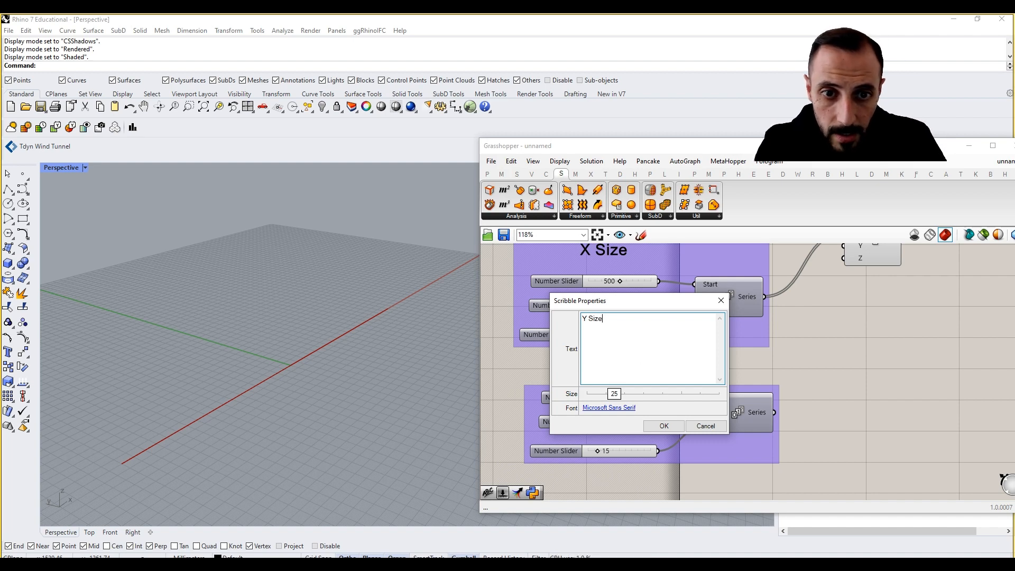
pyautogui.click(664, 426)
# Add the Y Size label to the second Series group and recolour that group green.
pyautogui.rightClick(713, 432)
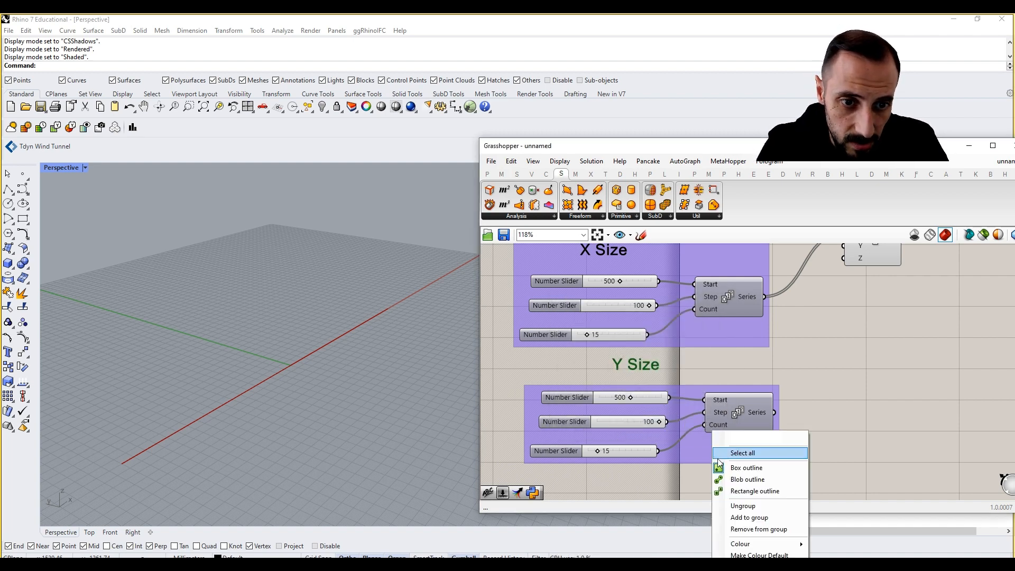
pyautogui.click(749, 521)
pyautogui.click(681, 389)
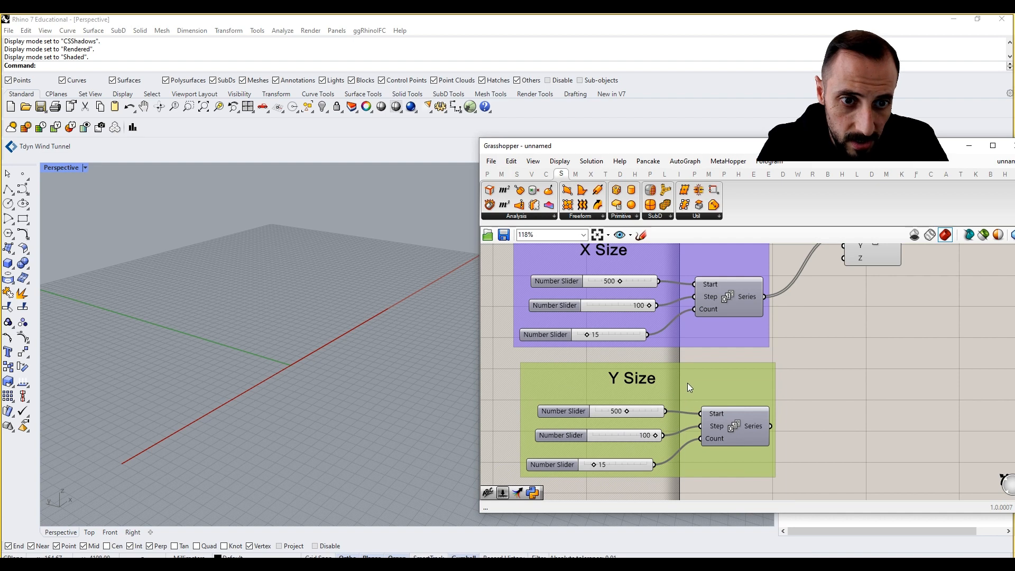
pyautogui.rightClick(688, 382)
pyautogui.moveTo(716, 499)
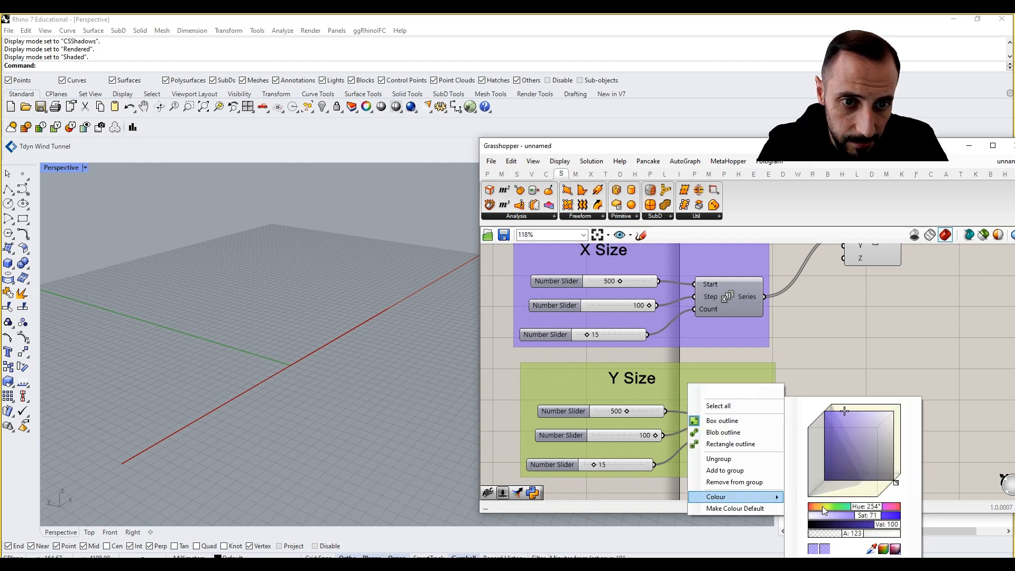
pyautogui.moveTo(864, 508); pyautogui.dragTo(839, 507)
pyautogui.click(813, 361)
# Connect the Y Size Series output to the box's Y input and inspect the resulting geometry in the viewport.
pyautogui.moveTo(812, 359); pyautogui.dragTo(785, 391, button='right')
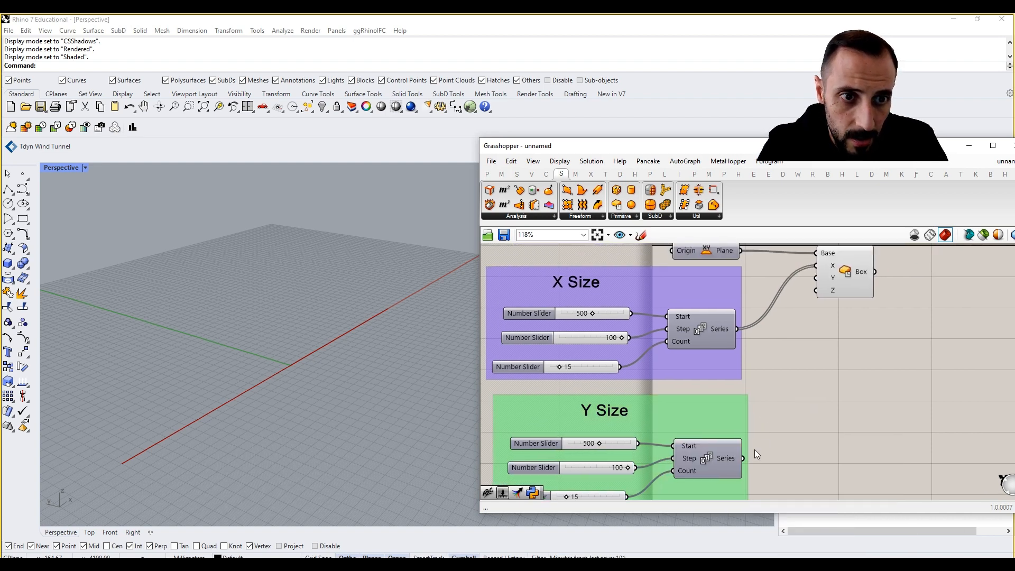
pyautogui.moveTo(743, 458); pyautogui.dragTo(816, 278)
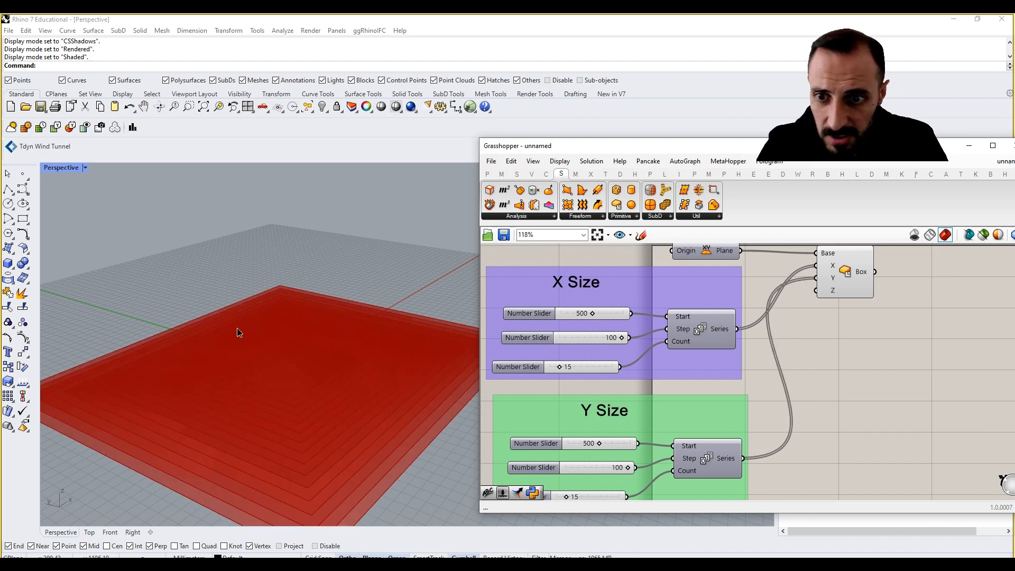
pyautogui.scroll(-3, 272, 296)
pyautogui.scroll(5, 272, 300)
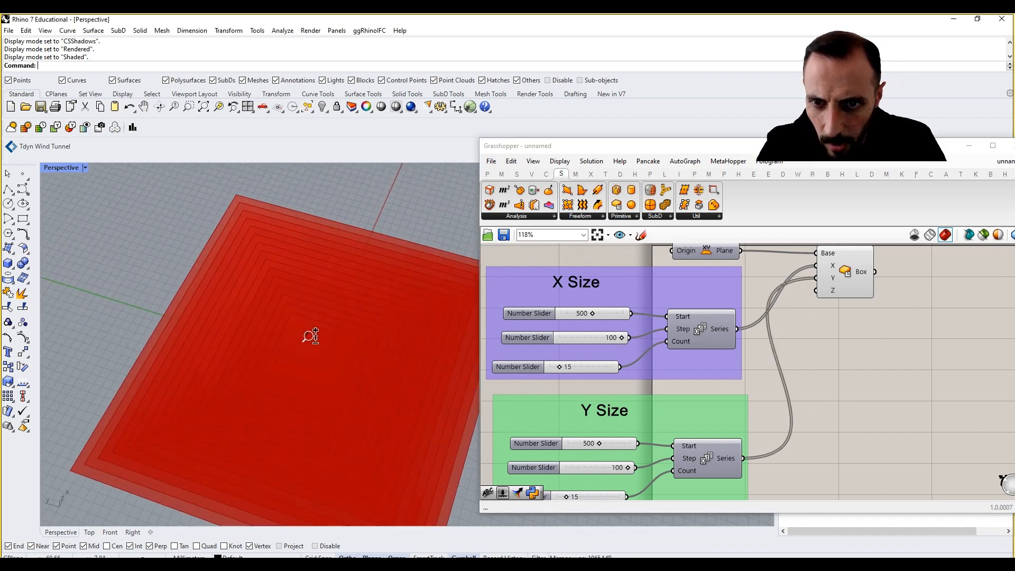
pyautogui.scroll(-3, 304, 348)
pyautogui.scroll(-3, 288, 348)
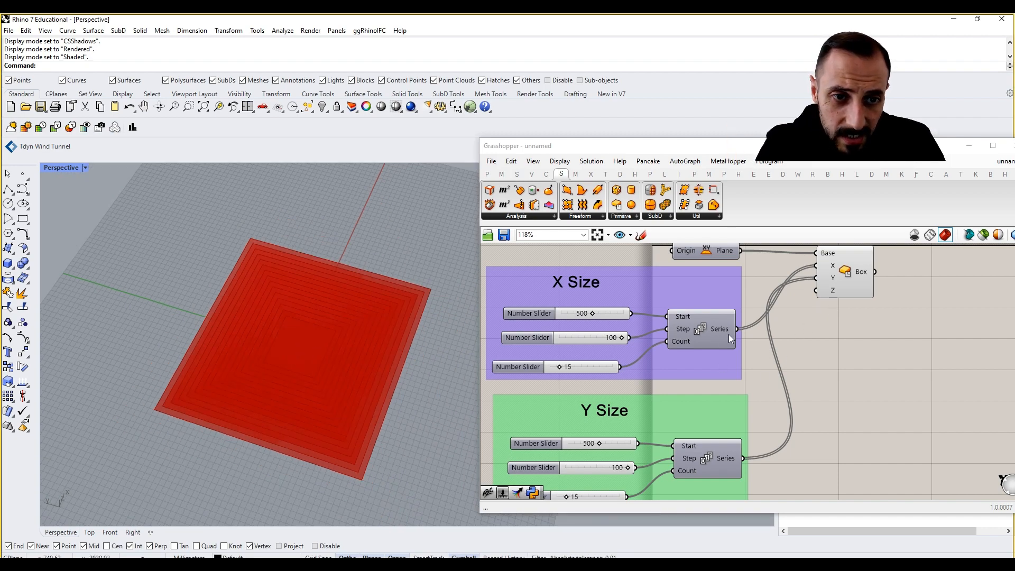
# Reposition the X Size and Y Size groups with more space between them.
pyautogui.moveTo(736, 342); pyautogui.dragTo(702, 293, button='right')
pyautogui.moveTo(686, 356); pyautogui.dragTo(686, 396)
pyautogui.moveTo(685, 298); pyautogui.dragTo(637, 309)
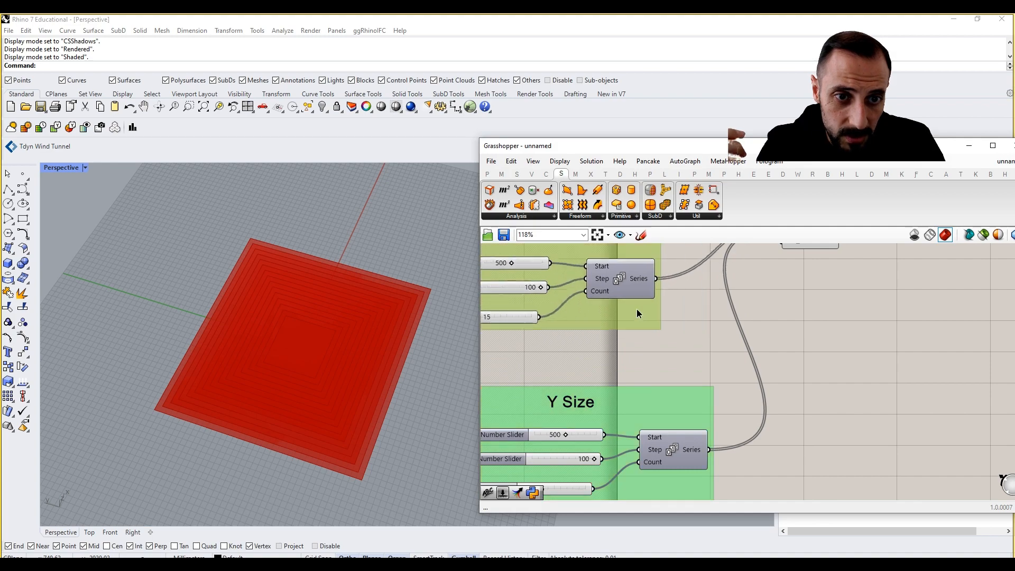
pyautogui.scroll(-3, 670, 330)
pyautogui.moveTo(677, 373); pyautogui.dragTo(651, 357)
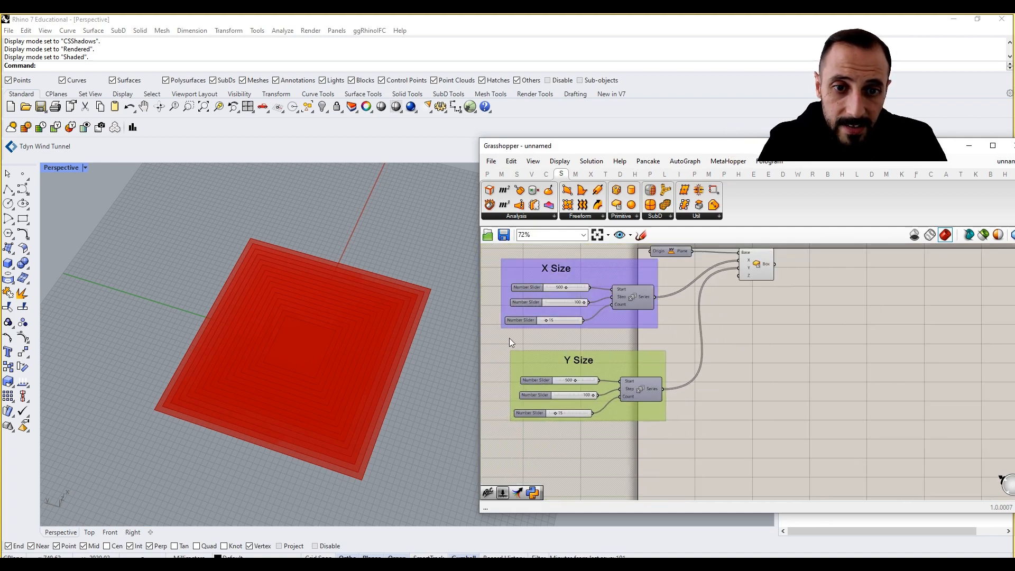
# Duplicate the whole Y Size group and place the copy below the original.
pyautogui.moveTo(509, 337); pyautogui.dragTo(633, 428)
pyautogui.hotkey('ctrl', 'c')
pyautogui.hotkey('ctrl', 'v')
pyautogui.click(639, 450)
# Recolour the duplicated group violet.
pyautogui.rightClick(633, 428)
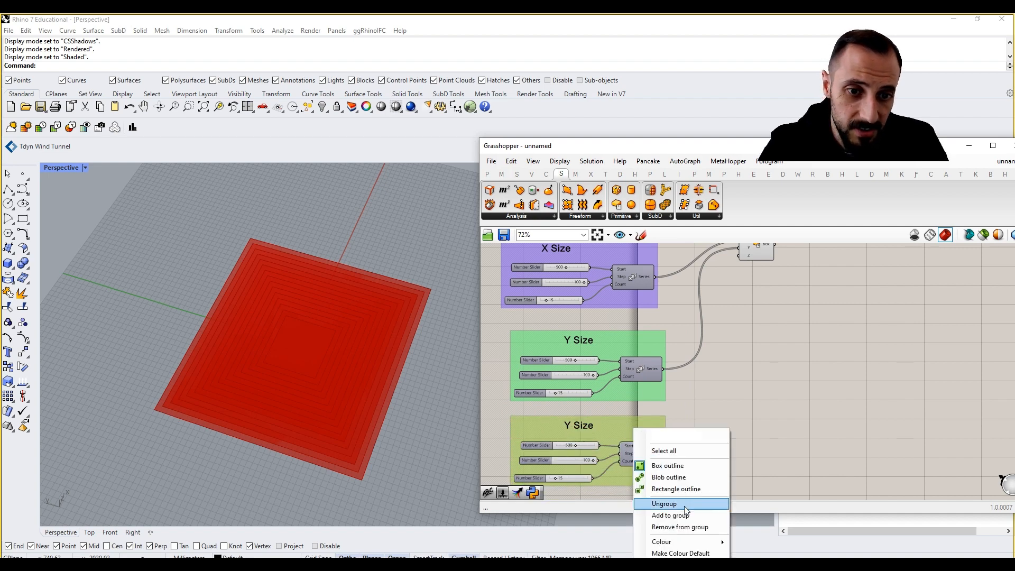
pyautogui.moveTo(684, 541)
pyautogui.moveTo(798, 508); pyautogui.dragTo(822, 507)
# Change the duplicated group's label text to "Z Size".
pyautogui.click(593, 426)
pyautogui.doubleClick(576, 424)
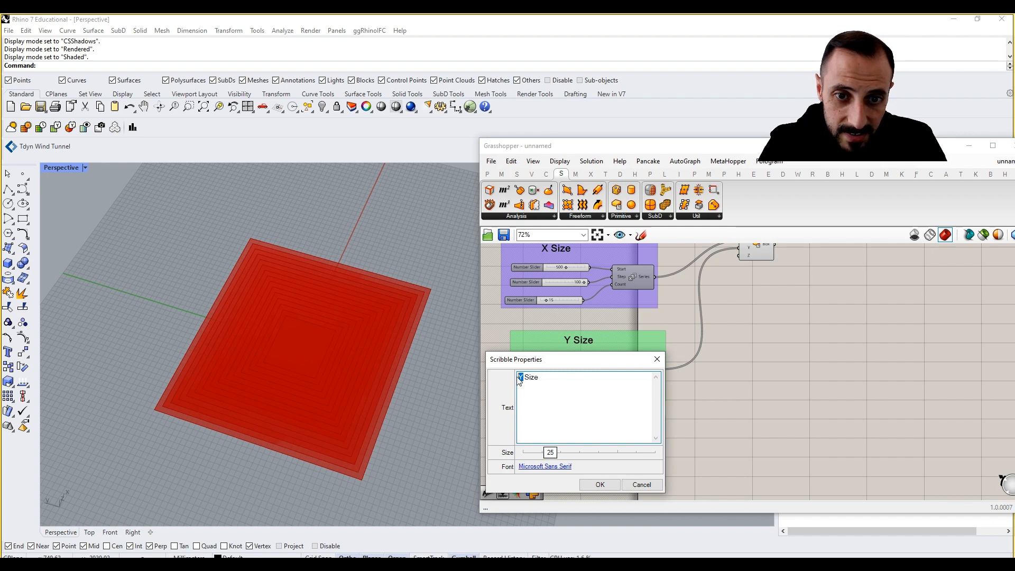
pyautogui.write('Z')
pyautogui.click(608, 482)
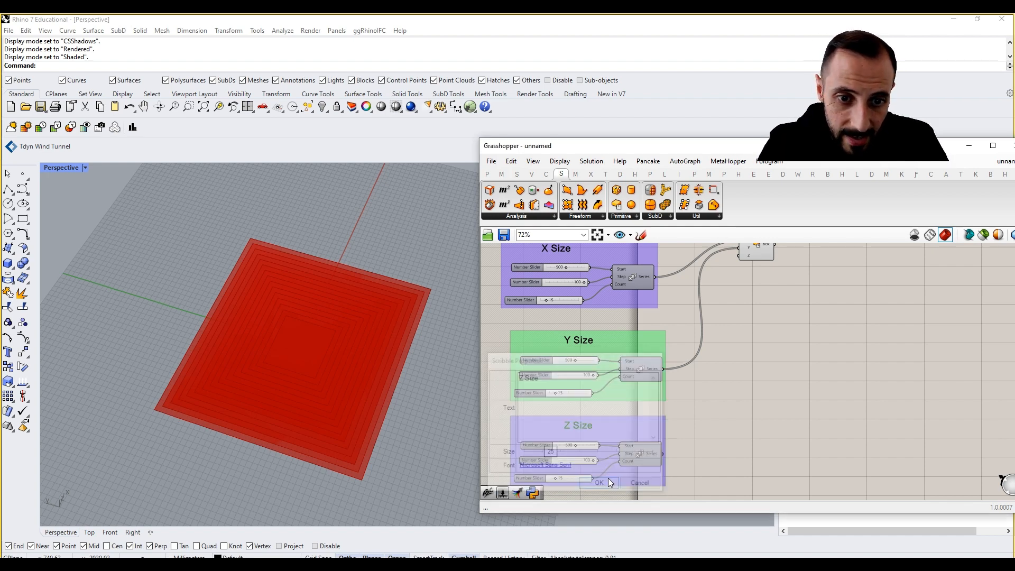
# Recolour the Z Size group teal with a hue of 161°.
pyautogui.rightClick(627, 426)
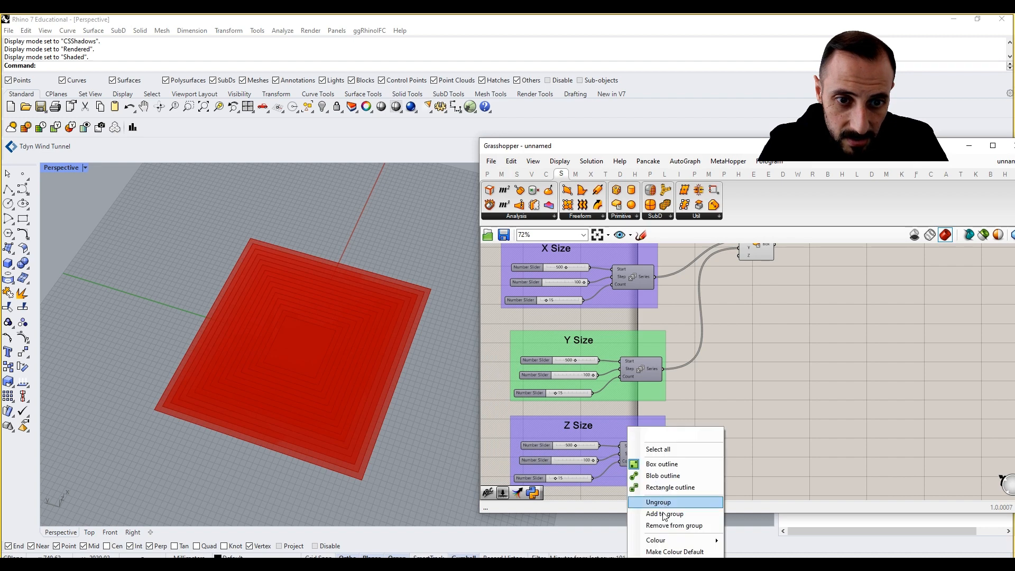
pyautogui.moveTo(666, 540)
pyautogui.moveTo(806, 507); pyautogui.dragTo(789, 509)
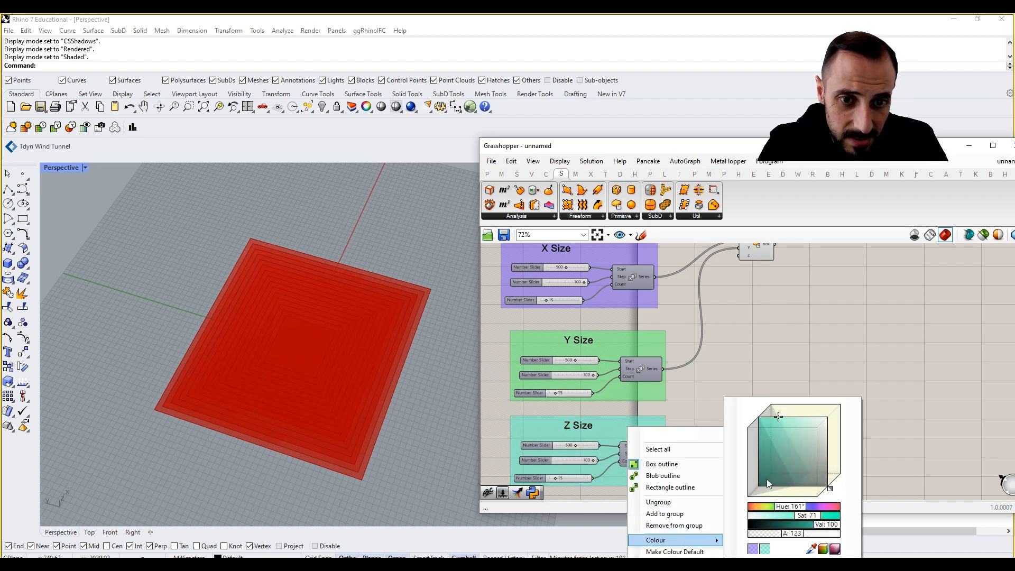
pyautogui.click(702, 379)
# Connect the Z Size Series output to the box's Z input and inspect the nested boxes in the viewport.
pyautogui.moveTo(664, 453); pyautogui.dragTo(739, 255)
pyautogui.scroll(-5, 325, 309)
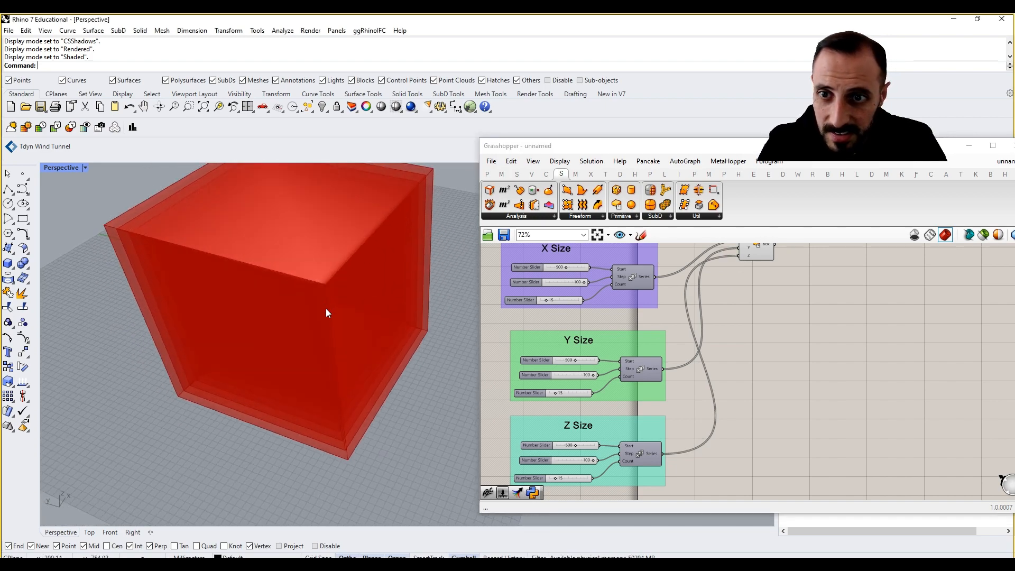
pyautogui.moveTo(325, 312); pyautogui.dragTo(306, 252, button='right')
pyautogui.moveTo(273, 253); pyautogui.dragTo(240, 294, button='right')
pyautogui.scroll(-4, 245, 286)
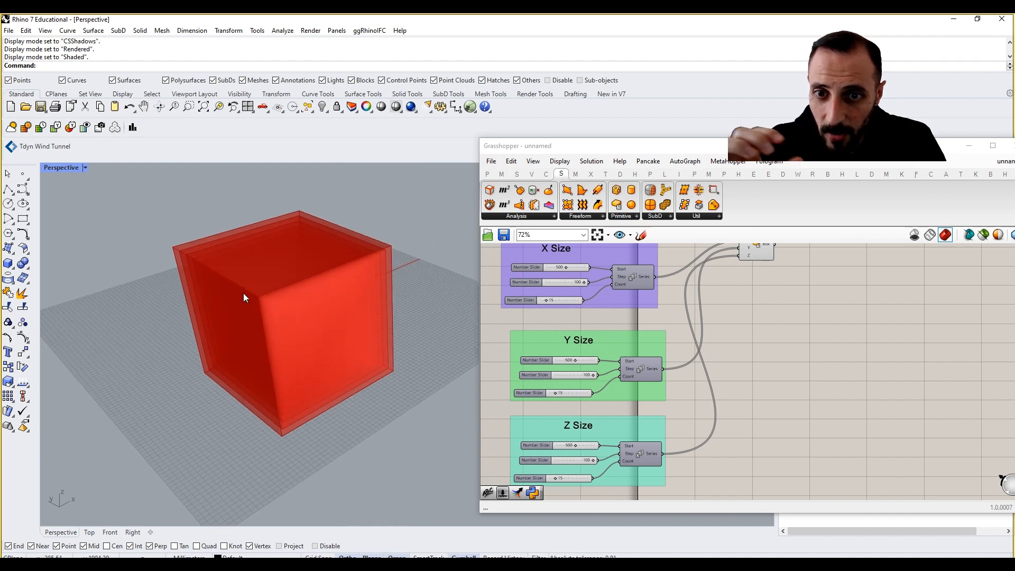
# Move the box component farther from the Series groups and shift the Grasshopper window so its whole canvas is on screen.
pyautogui.moveTo(808, 329); pyautogui.dragTo(800, 358, button='right')
pyautogui.moveTo(743, 272); pyautogui.dragTo(810, 322)
pyautogui.moveTo(817, 299); pyautogui.dragTo(745, 299, button='right')
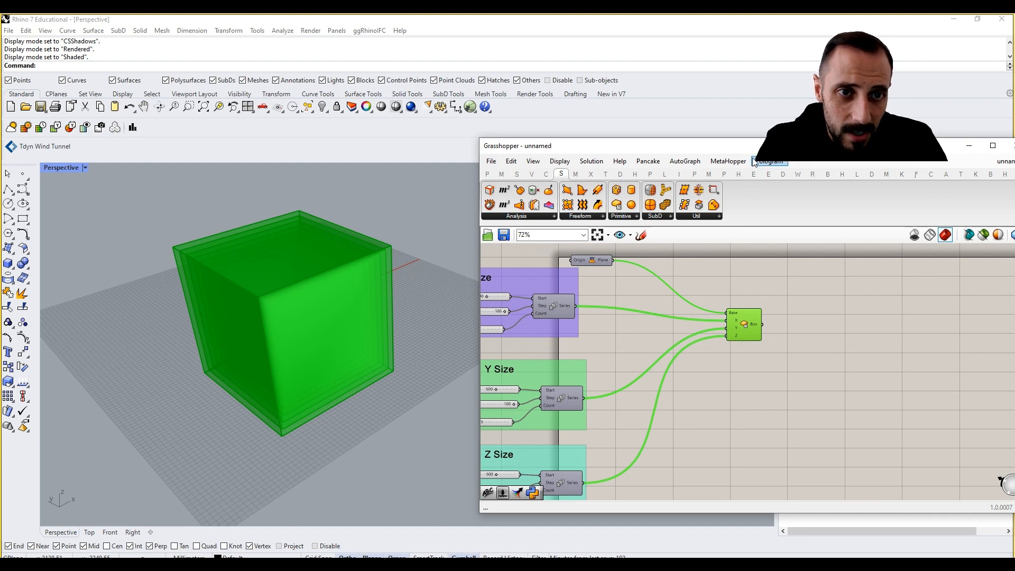
pyautogui.moveTo(756, 147); pyautogui.dragTo(669, 125)
pyautogui.click(686, 258)
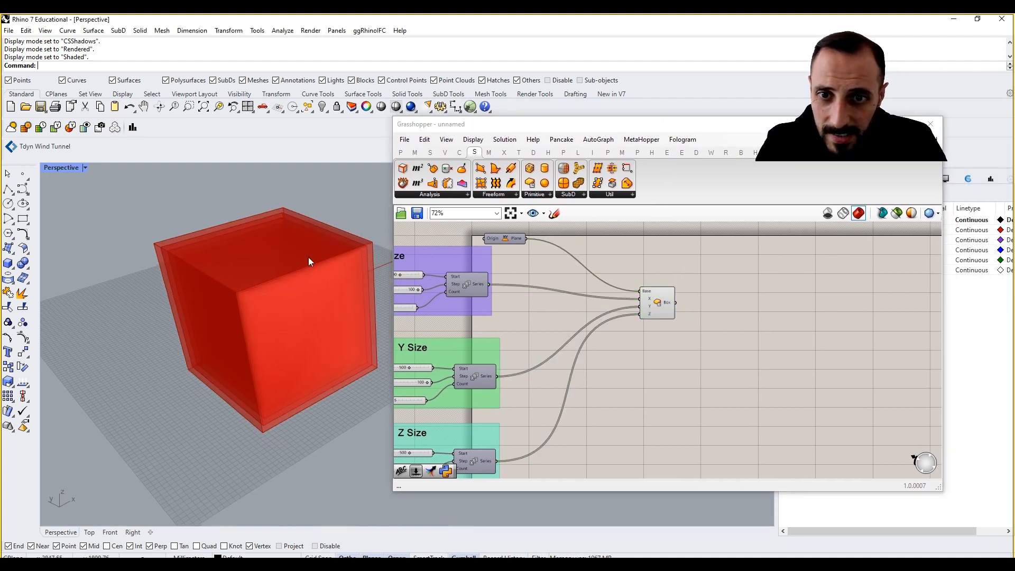
pyautogui.moveTo(309, 257); pyautogui.dragTo(309, 253, button='right')
pyautogui.moveTo(600, 301); pyautogui.dragTo(703, 290, button='right')
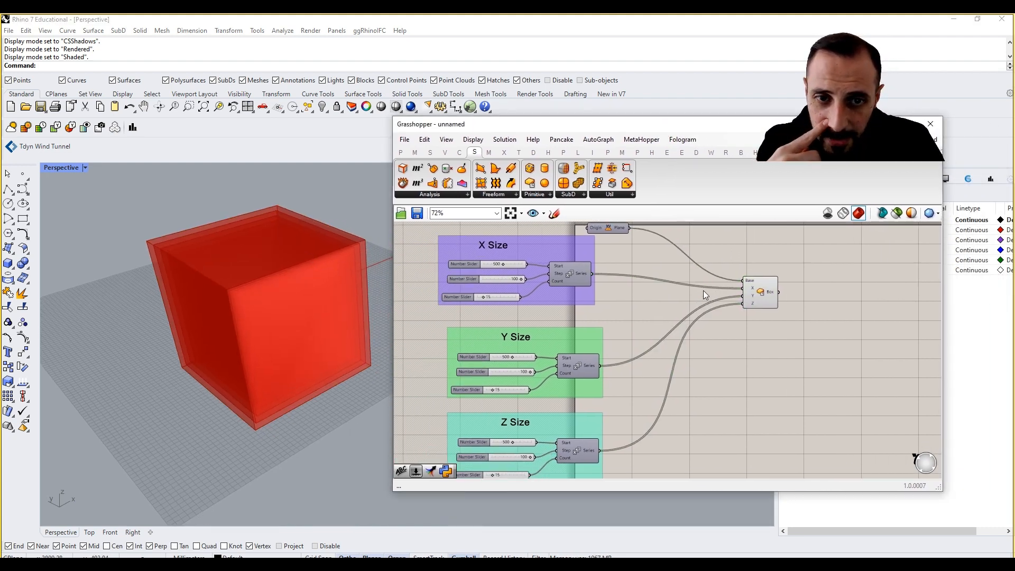
# Reverse the output list of the X Size Series and examine the boxes from different angles.
pyautogui.click(509, 281)
pyautogui.scroll(1, 541, 281)
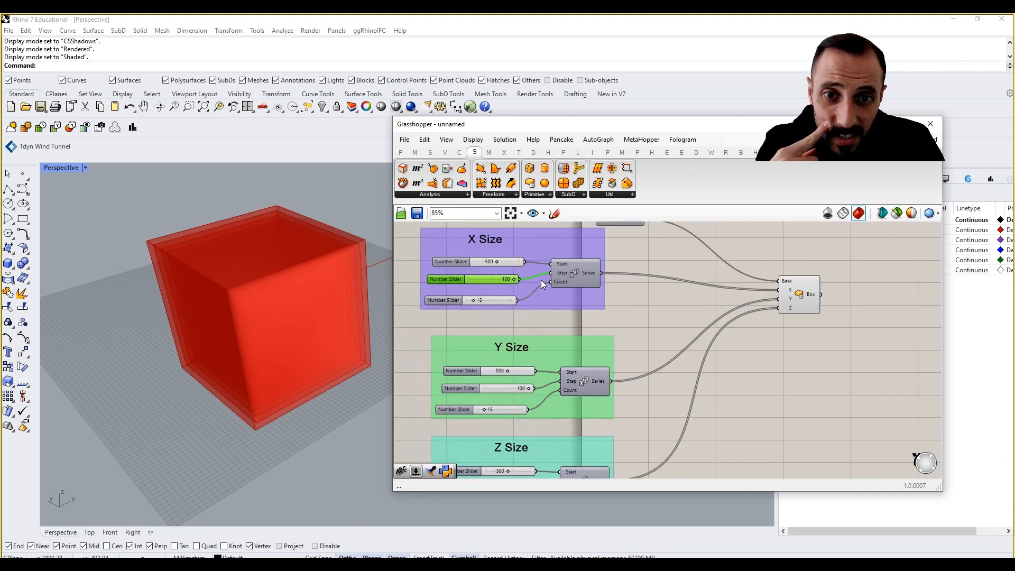
pyautogui.moveTo(594, 274)
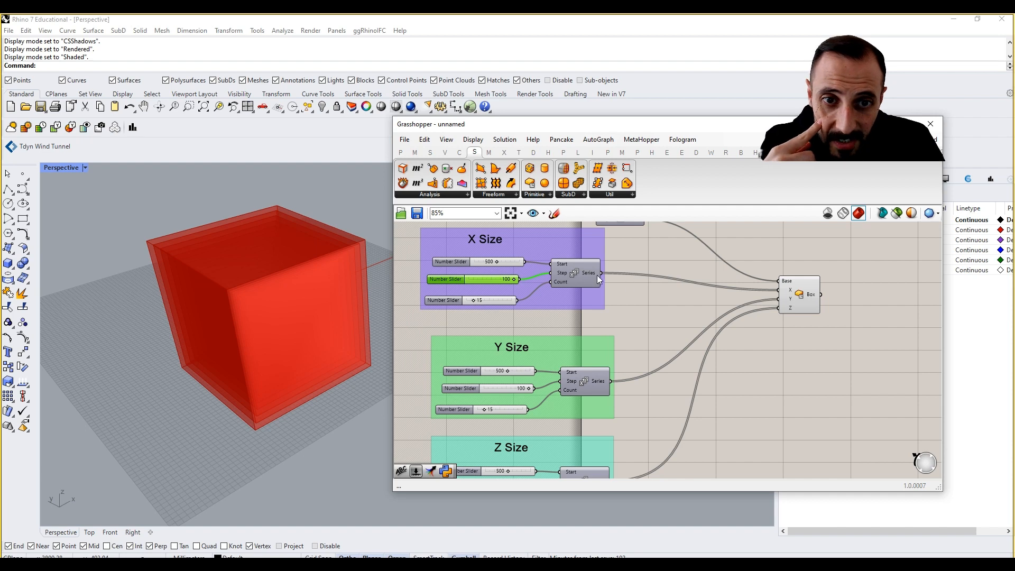
pyautogui.rightClick(590, 274)
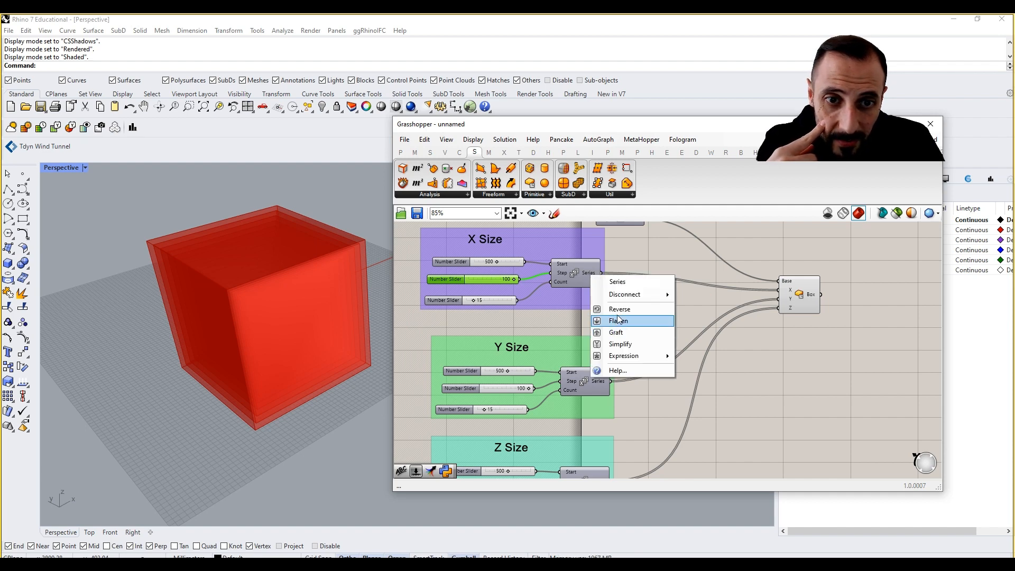
pyautogui.click(618, 320)
pyautogui.moveTo(221, 312); pyautogui.dragTo(212, 305, button='right')
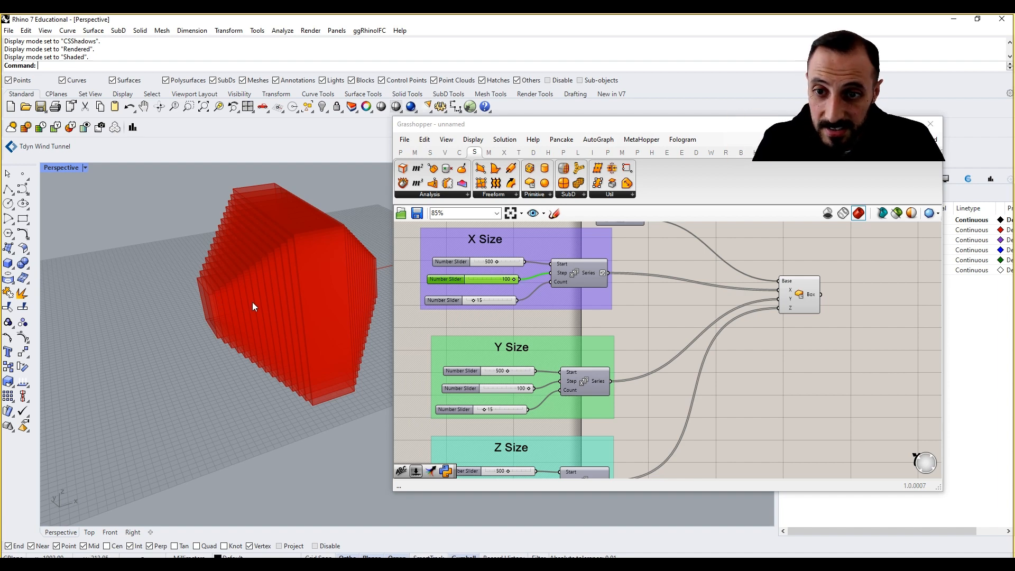
pyautogui.moveTo(252, 302); pyautogui.dragTo(195, 297, button='right')
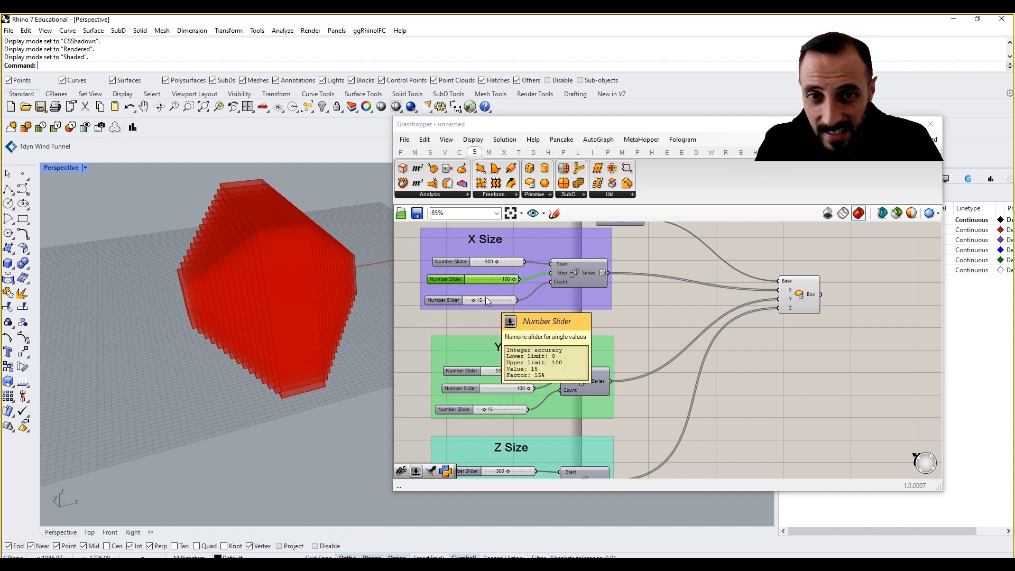
# Turn off Reverse on the X Size Series output.
pyautogui.rightClick(601, 273)
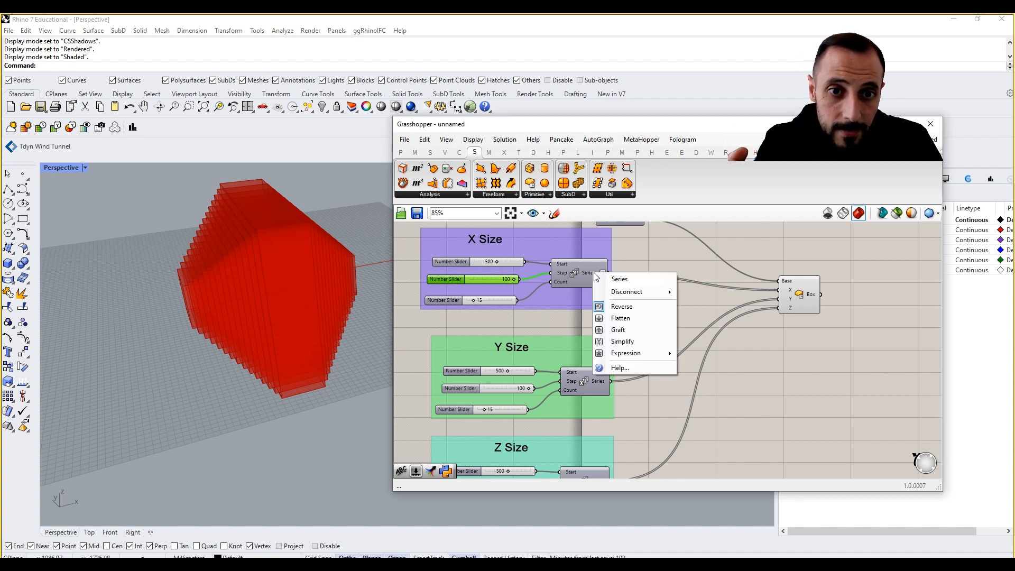
pyautogui.click(617, 306)
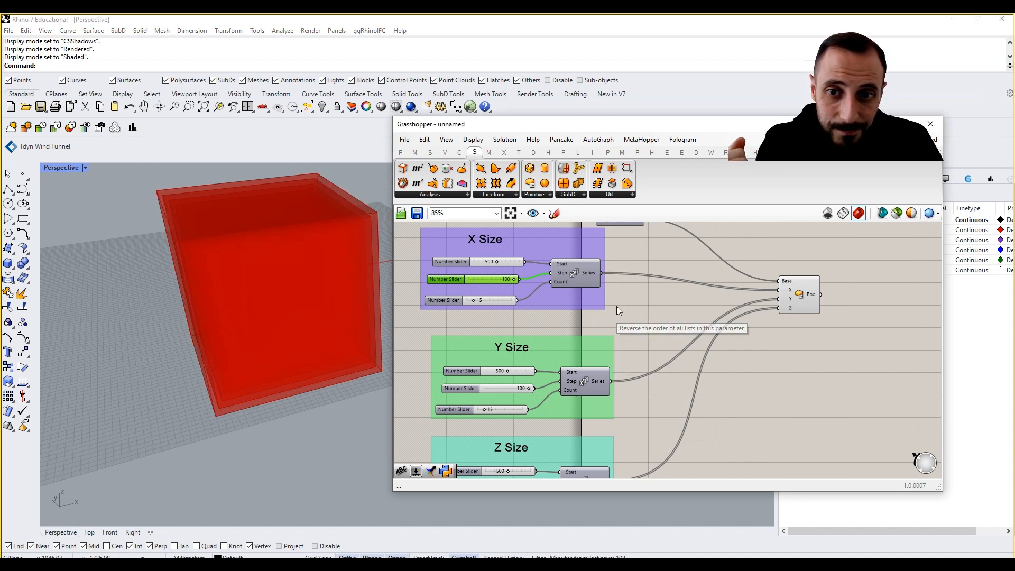
# Reverse the output lists of the X Size and Y Size Series and examine the resulting boxes from several angles.
pyautogui.moveTo(109, 246); pyautogui.dragTo(131, 241, button='right')
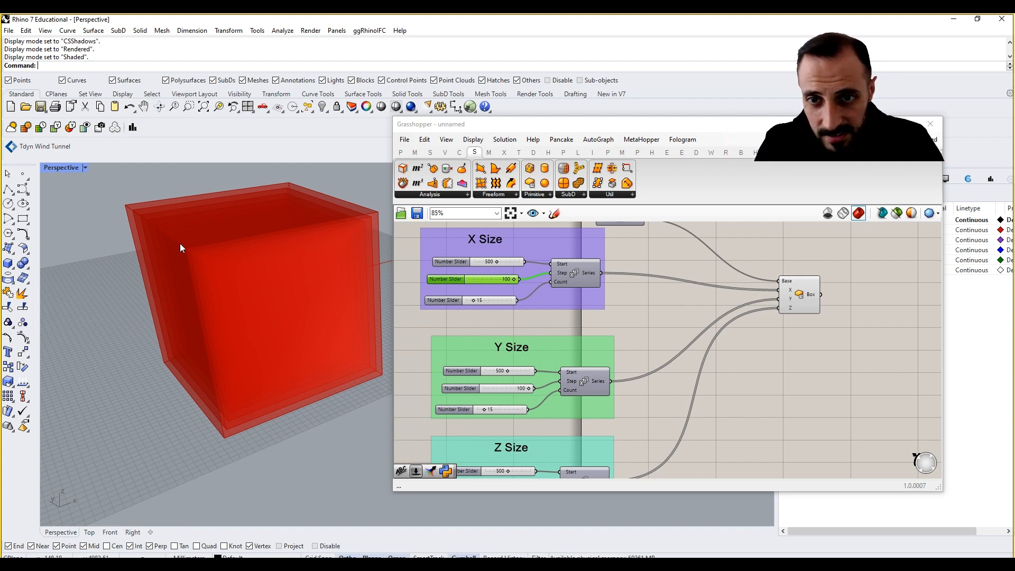
pyautogui.rightClick(588, 273)
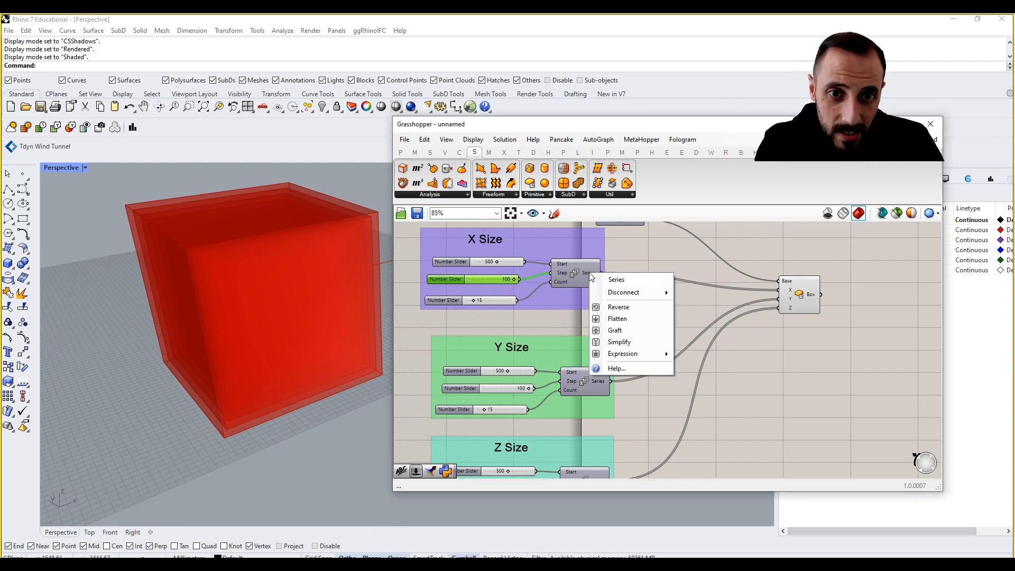
pyautogui.click(629, 308)
pyautogui.moveTo(582, 382); pyautogui.dragTo(595, 350, button='right')
pyautogui.rightClick(595, 350)
pyautogui.click(622, 385)
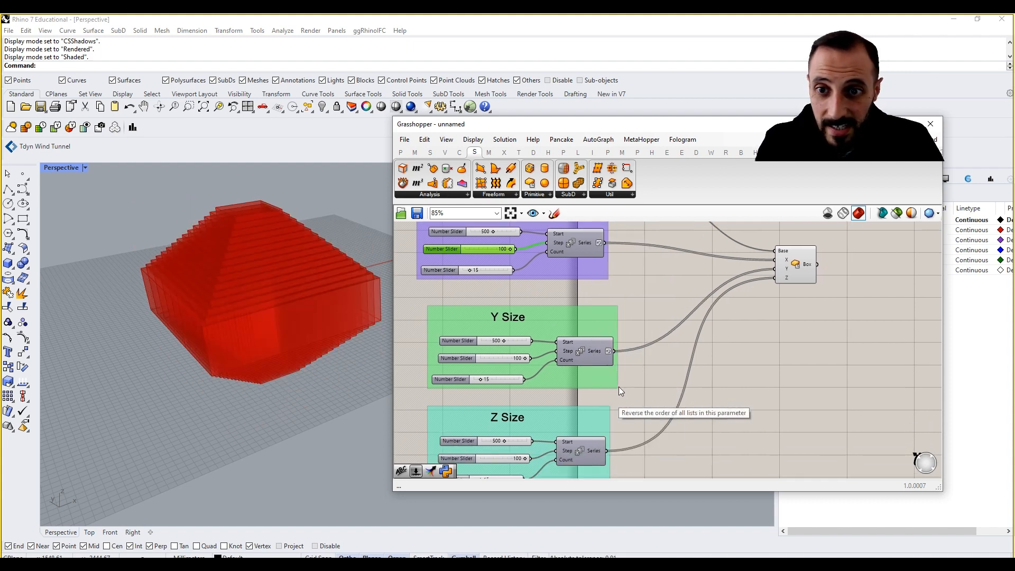
pyautogui.moveTo(199, 274)
pyautogui.mouseDown(button='right')
pyautogui.moveTo(202, 225)
pyautogui.moveTo(192, 290)
pyautogui.moveTo(209, 285)
pyautogui.mouseUp(button='right')
pyautogui.moveTo(229, 240); pyautogui.dragTo(233, 234, button='right')
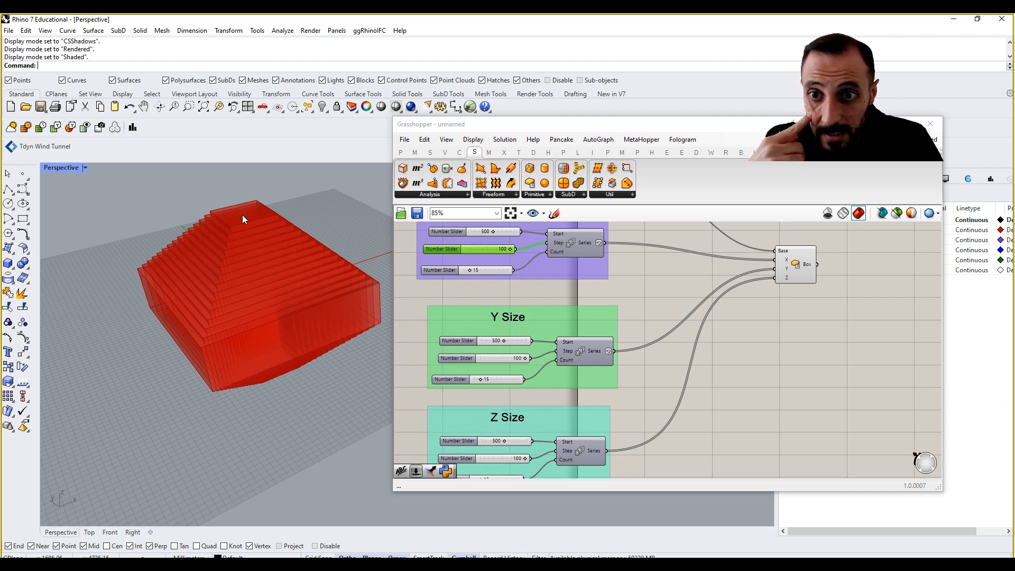
pyautogui.moveTo(242, 214); pyautogui.dragTo(237, 269, button='right')
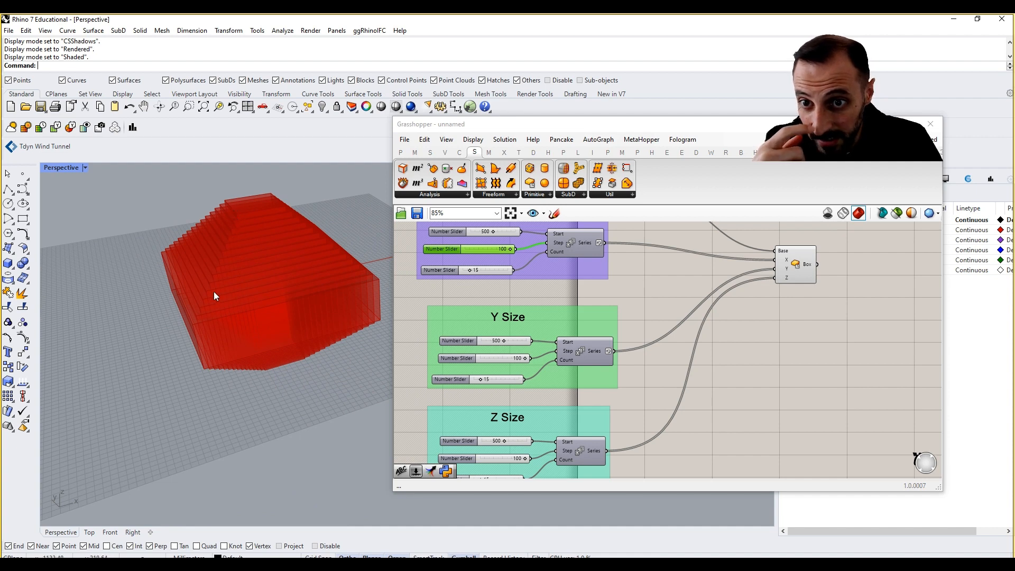
pyautogui.moveTo(271, 328); pyautogui.dragTo(303, 274, button='right')
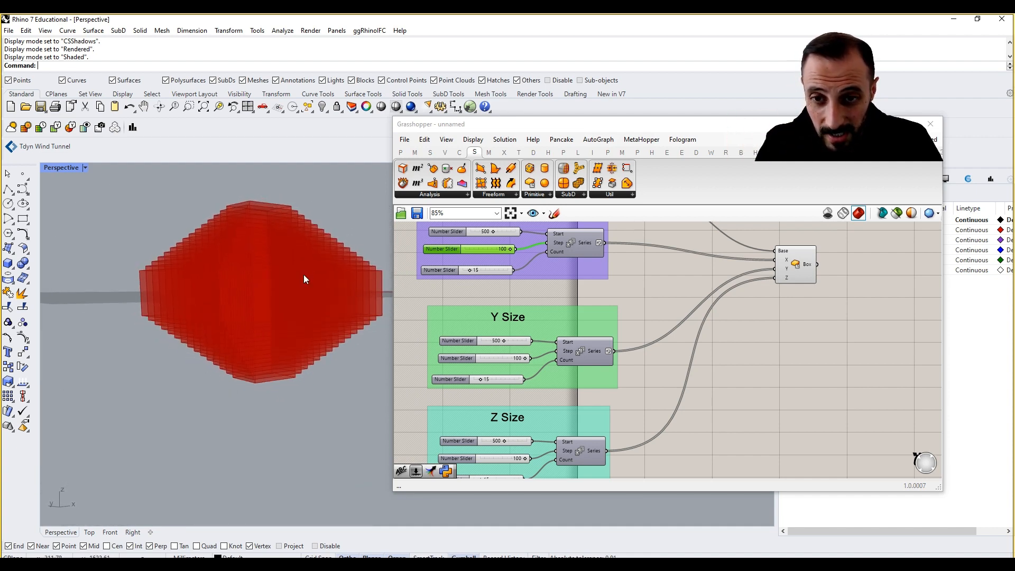
# Try reversing the output list of the Z Size Series, view the boxes, and turn that reversal off again.
pyautogui.rightClick(594, 451)
pyautogui.click(637, 482)
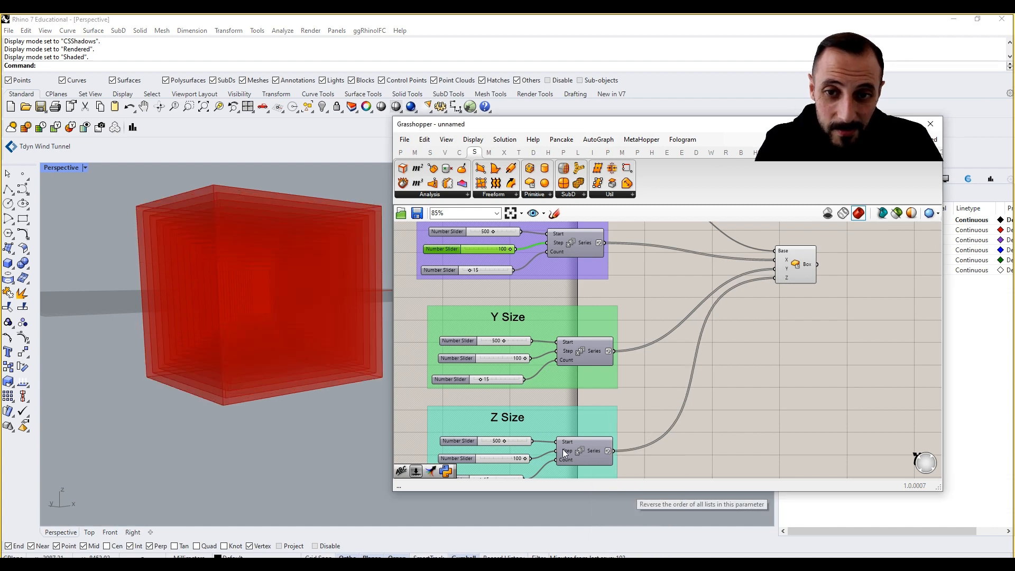
pyautogui.moveTo(211, 295); pyautogui.dragTo(365, 341, button='right')
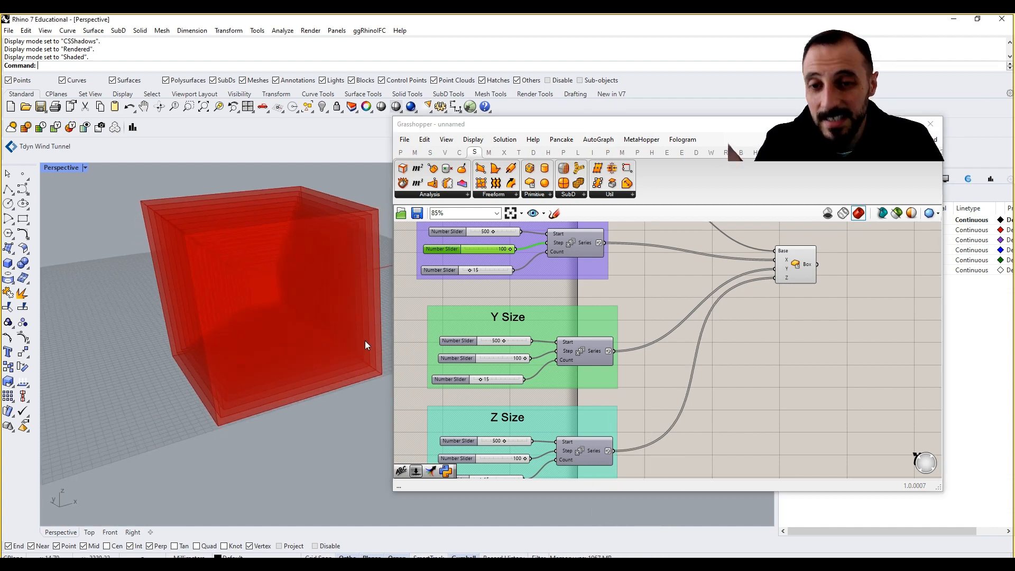
pyautogui.rightClick(600, 450)
pyautogui.click(633, 479)
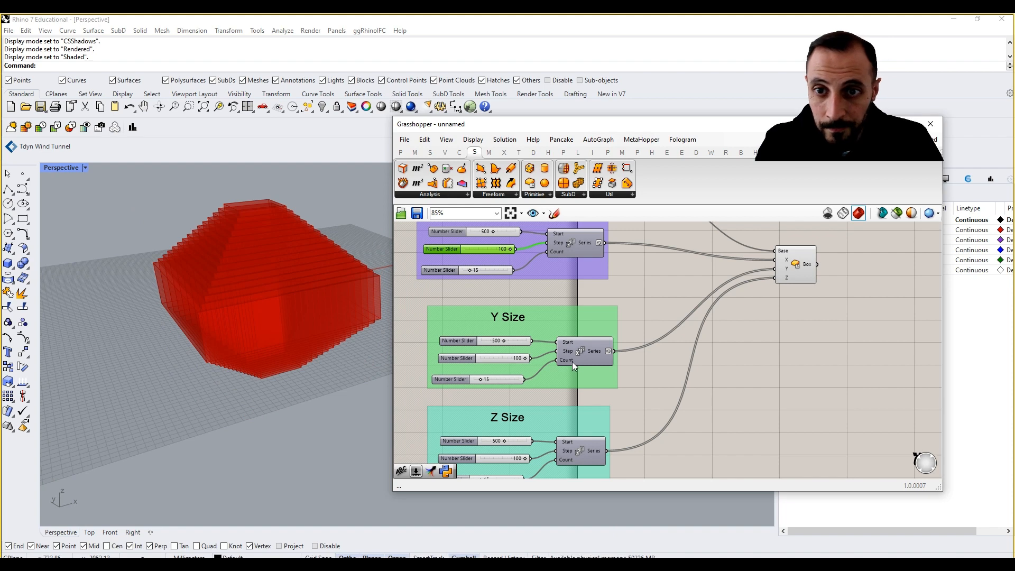
# Set the Series start values to 700 for X Size and 712 for both Y Size and Z Size.
pyautogui.moveTo(572, 362); pyautogui.dragTo(585, 336, button='right')
pyautogui.moveTo(556, 304); pyautogui.dragTo(524, 308, button='right')
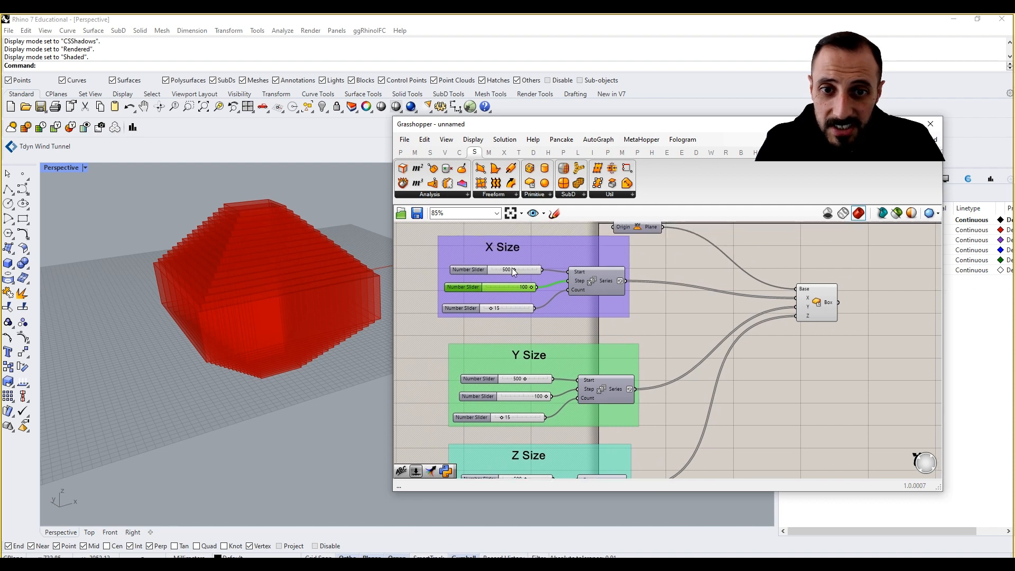
pyautogui.moveTo(512, 269); pyautogui.dragTo(525, 273)
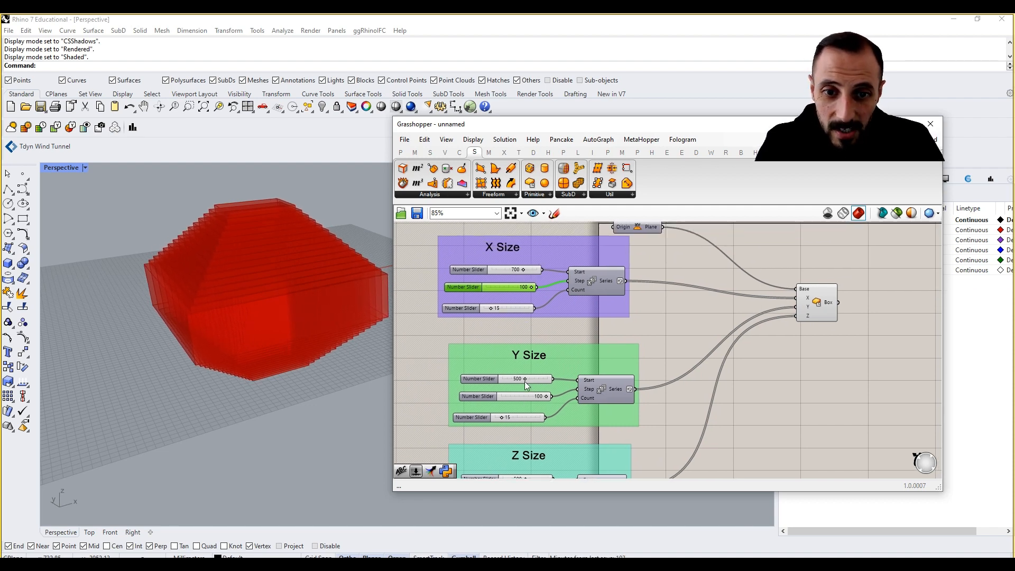
pyautogui.moveTo(525, 380); pyautogui.dragTo(535, 380)
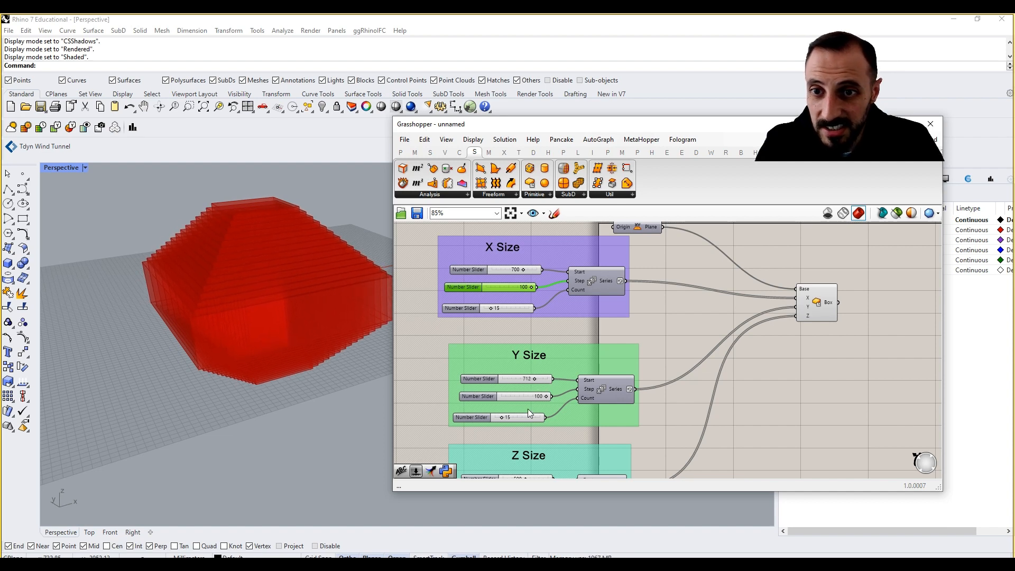
pyautogui.moveTo(527, 409); pyautogui.dragTo(519, 370, button='right')
pyautogui.moveTo(518, 442); pyautogui.dragTo(529, 437)
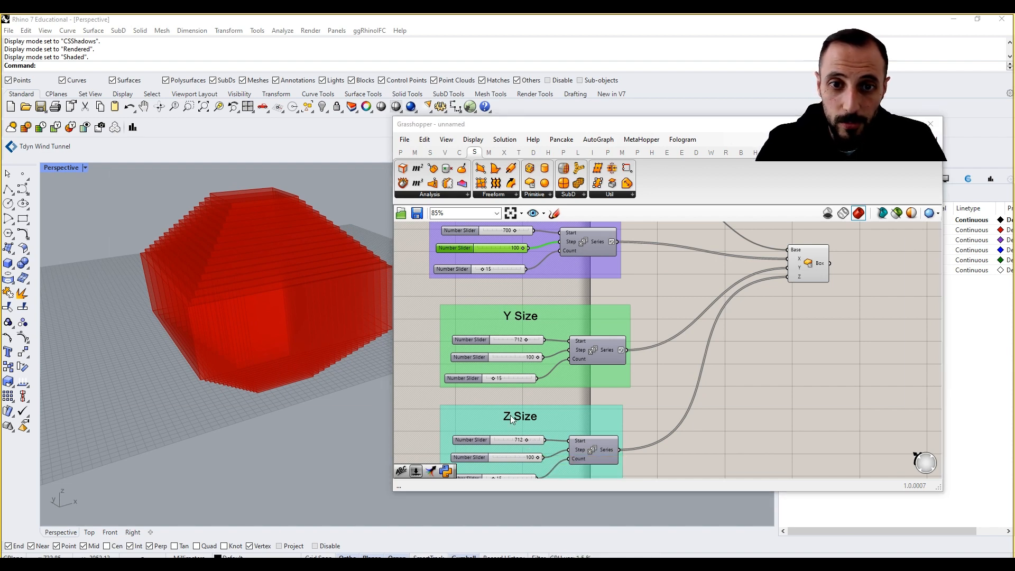
pyautogui.hotkey('alt', 'Tab')
pyautogui.hotkey('alt', 'Tab')
pyautogui.hotkey('alt', 'Tab')
pyautogui.hotkey('alt', 'Tab')
pyautogui.hotkey('alt', 'Tab')
pyautogui.hotkey('alt', 'Tab')
pyautogui.hotkey('alt', 'Tab')
pyautogui.hotkey('alt', 'Tab')
pyautogui.hotkey('alt', 'Tab')
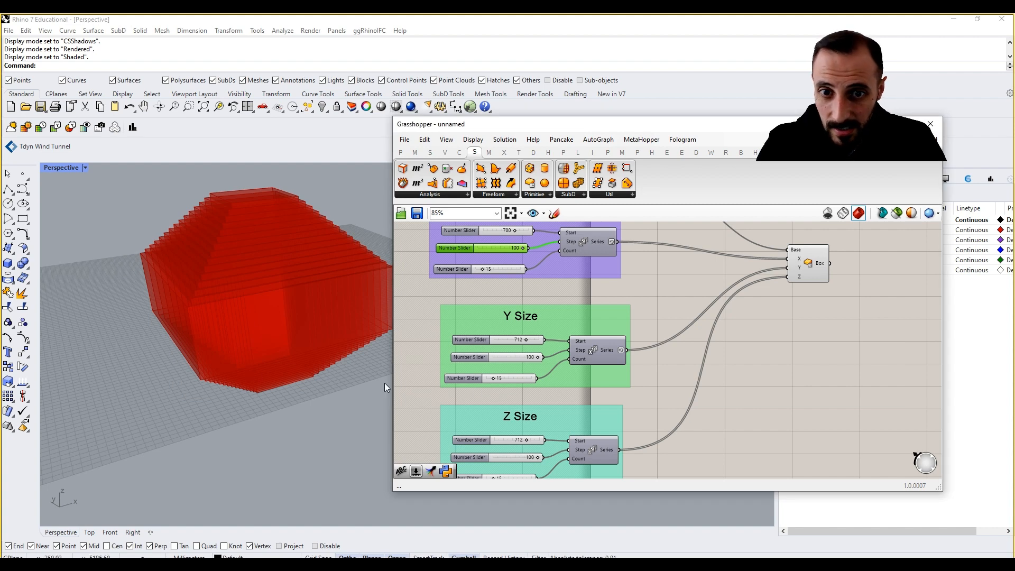
# Try a higher count on the X Size Series alone and undo the change.
pyautogui.moveTo(627, 329); pyautogui.dragTo(616, 357, button='right')
pyautogui.click(642, 330)
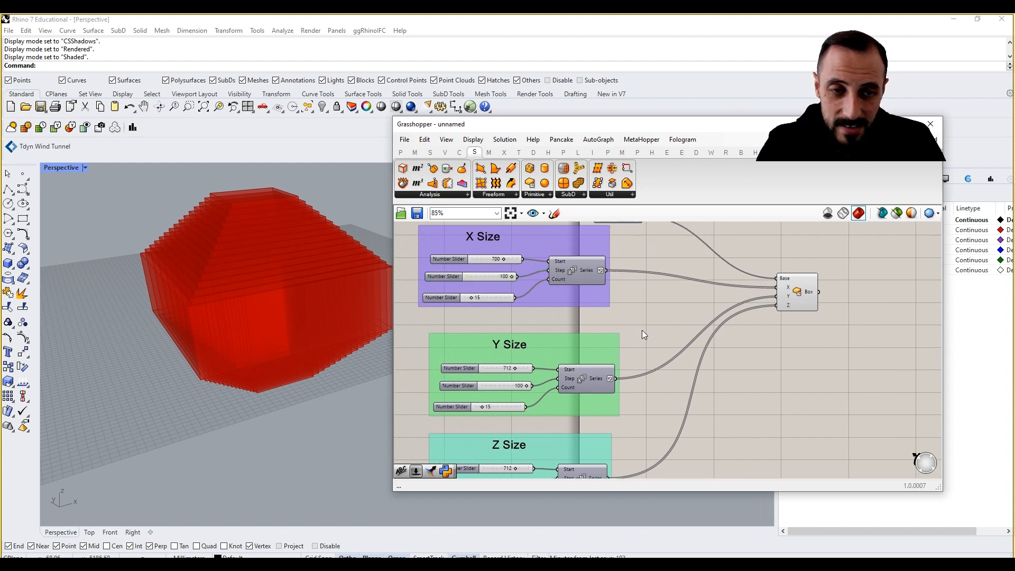
pyautogui.moveTo(598, 324); pyautogui.dragTo(602, 355, button='right')
pyautogui.moveTo(521, 346); pyautogui.dragTo(508, 305, button='right')
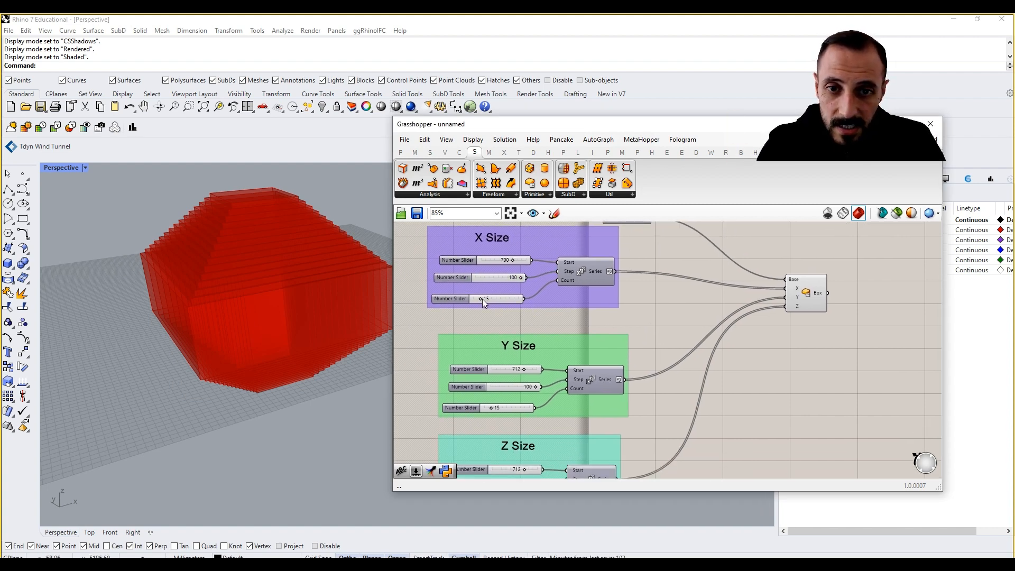
pyautogui.moveTo(483, 299); pyautogui.dragTo(482, 300)
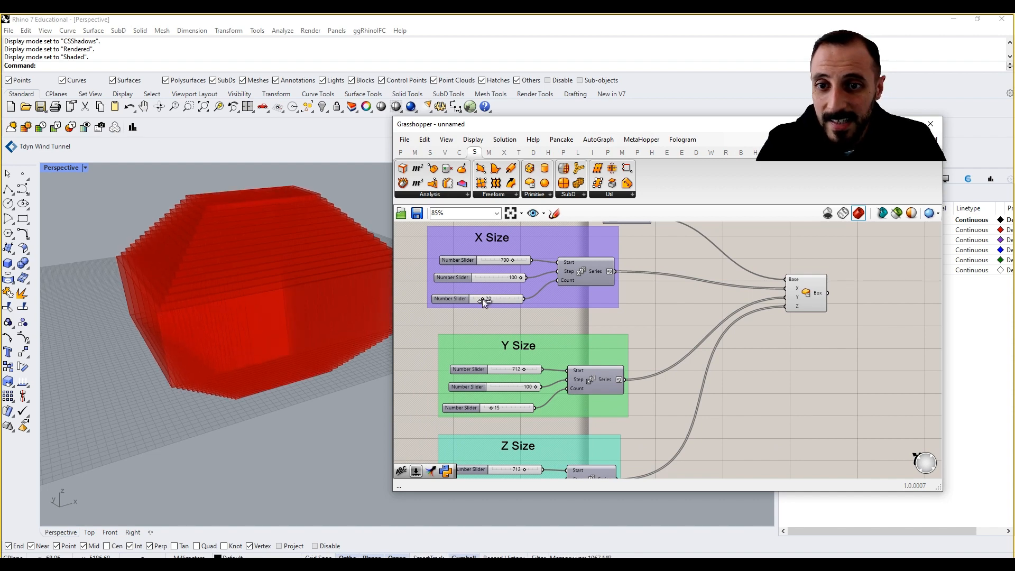
pyautogui.hotkey('ctrl', 'z')
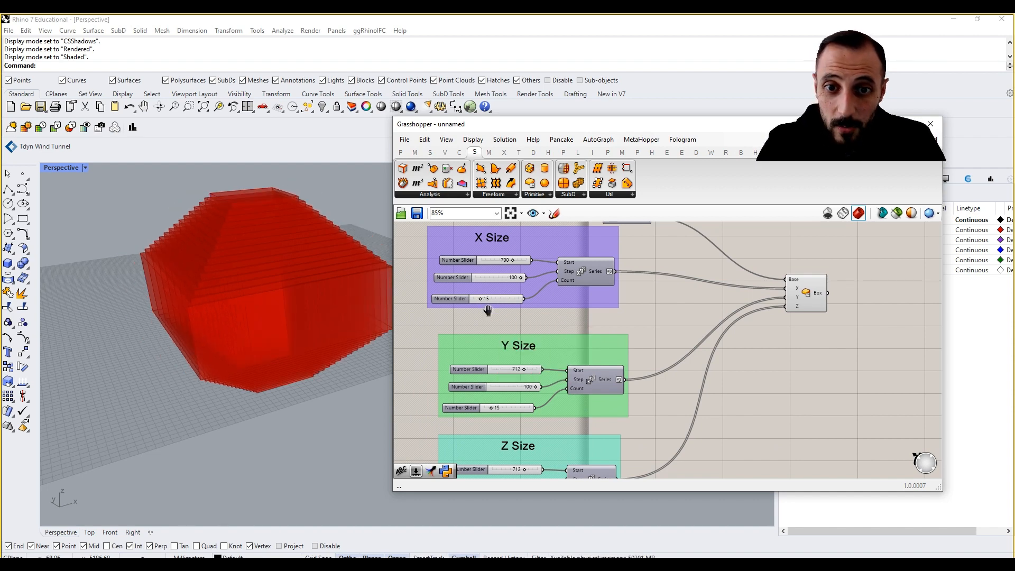
# Connect the X Size count slider to the Y Size and Z Size Series counts and delete their own count sliders.
pyautogui.moveTo(502, 317); pyautogui.dragTo(505, 303, button='right')
pyautogui.moveTo(251, 349); pyautogui.dragTo(209, 364, button='right')
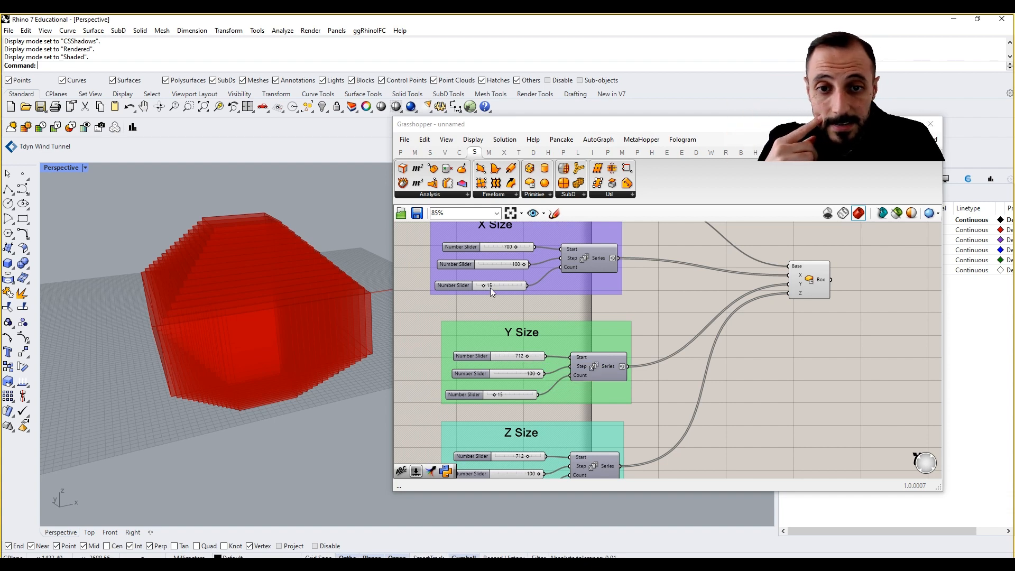
pyautogui.moveTo(528, 286); pyautogui.dragTo(569, 377)
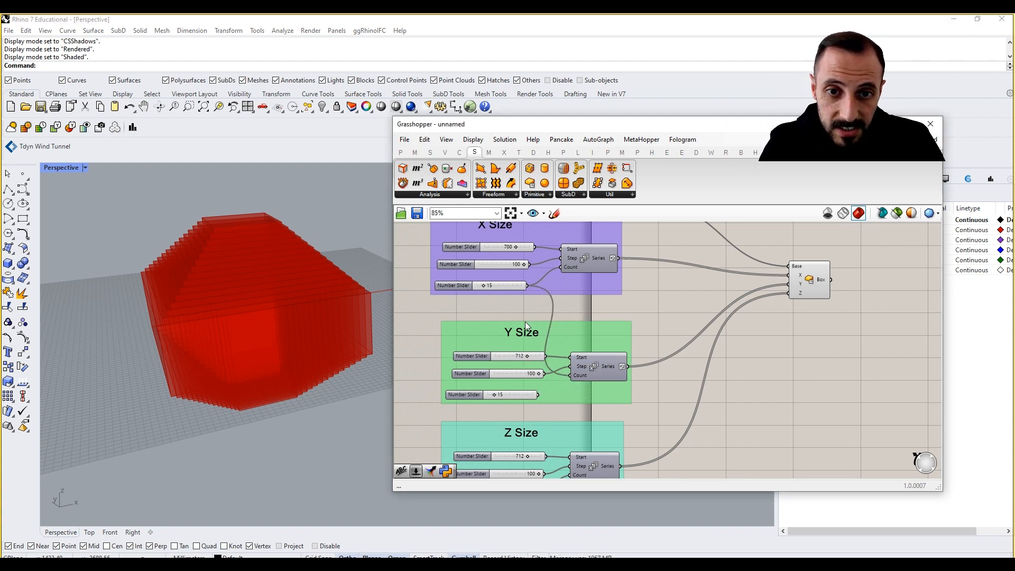
pyautogui.moveTo(524, 297); pyautogui.dragTo(518, 264, button='right')
pyautogui.moveTo(521, 255); pyautogui.dragTo(562, 440)
pyautogui.click(506, 462)
pyautogui.press('Delete')
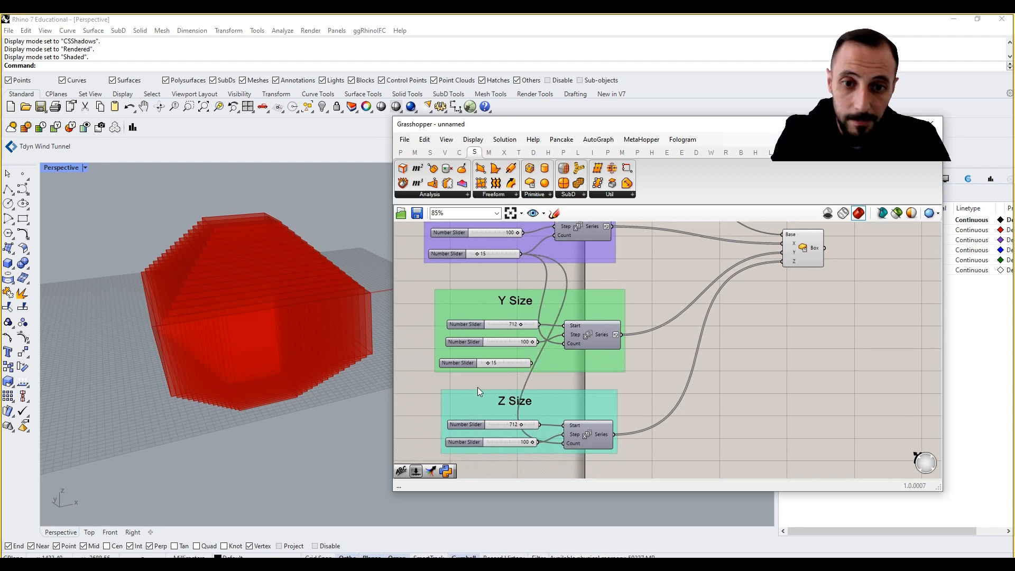
pyautogui.click(468, 362)
pyautogui.press('Delete')
# Remove the shared count slider from the X Size group.
pyautogui.click(471, 256)
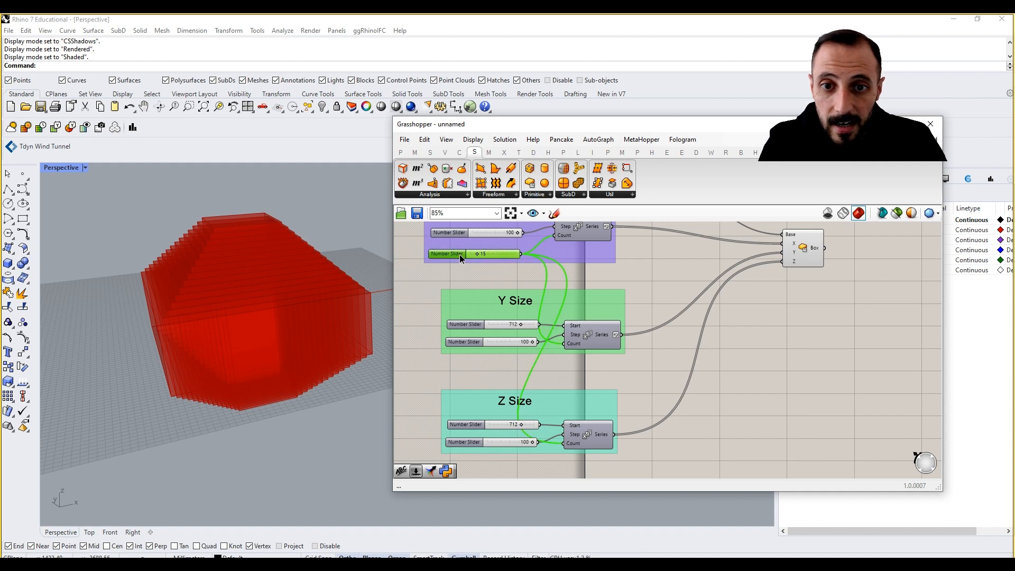
pyautogui.rightClick(448, 244)
pyautogui.click(492, 332)
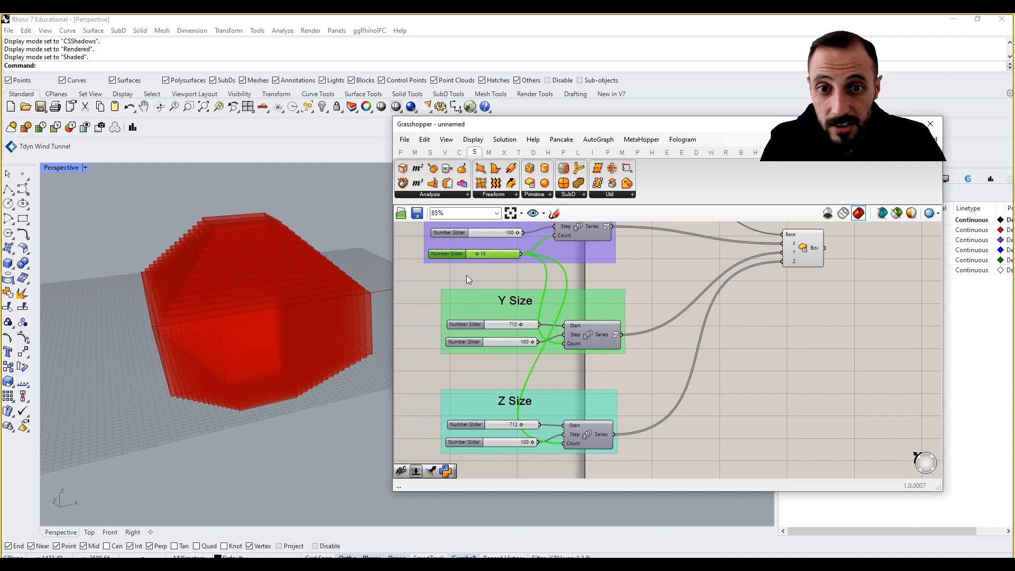
pyautogui.rightClick(455, 246)
pyautogui.click(496, 345)
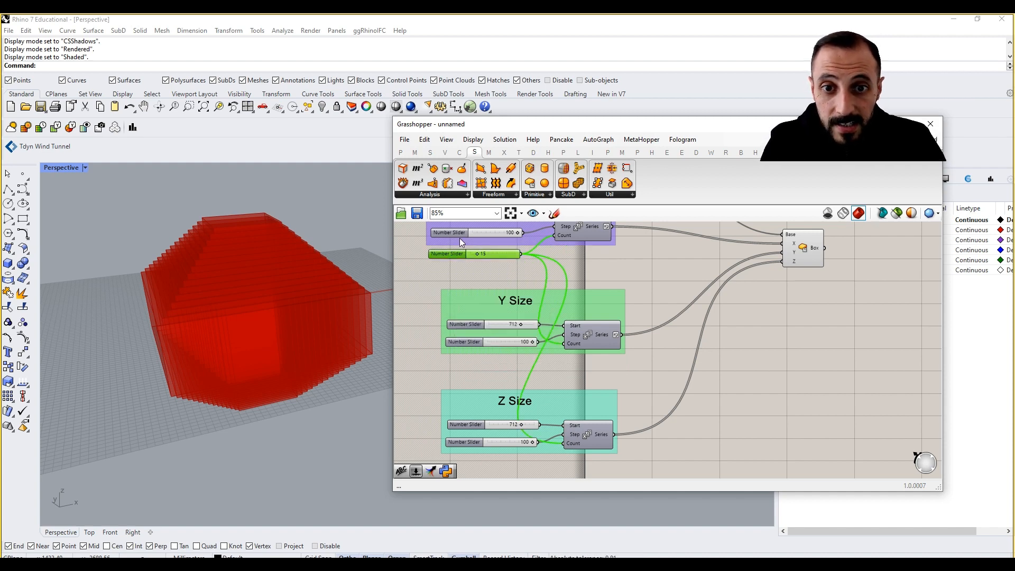
# Set the shared count slider to 22 and the Z Size start value to 477.
pyautogui.moveTo(477, 255)
pyautogui.mouseDown()
pyautogui.moveTo(490, 256)
pyautogui.moveTo(479, 256)
pyautogui.mouseUp()
pyautogui.scroll(-1, 271, 318)
pyautogui.moveTo(496, 279); pyautogui.dragTo(495, 312, button='right')
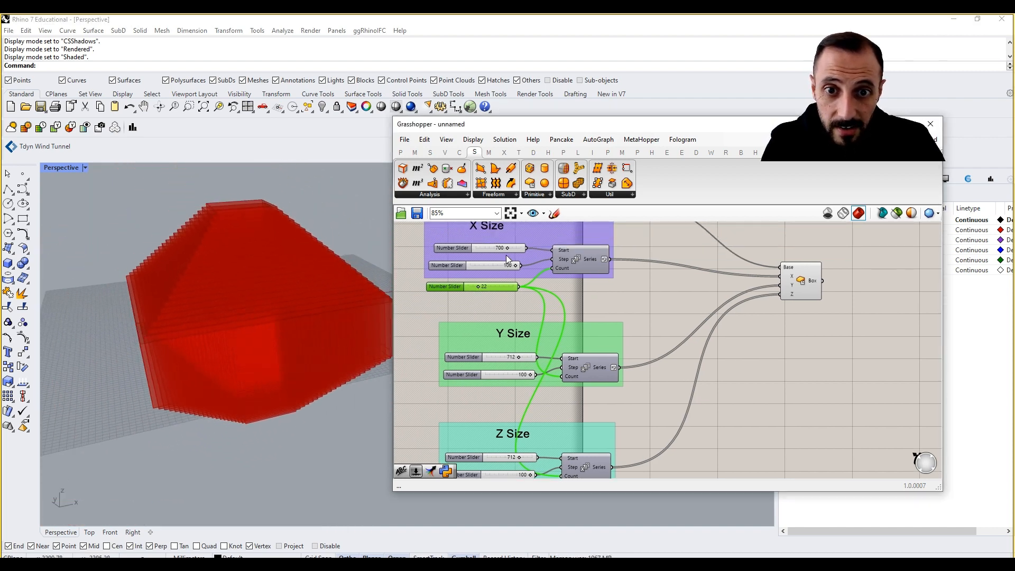
pyautogui.moveTo(549, 462); pyautogui.dragTo(541, 416, button='right')
pyautogui.moveTo(512, 412); pyautogui.dragTo(502, 407)
pyautogui.click(302, 379)
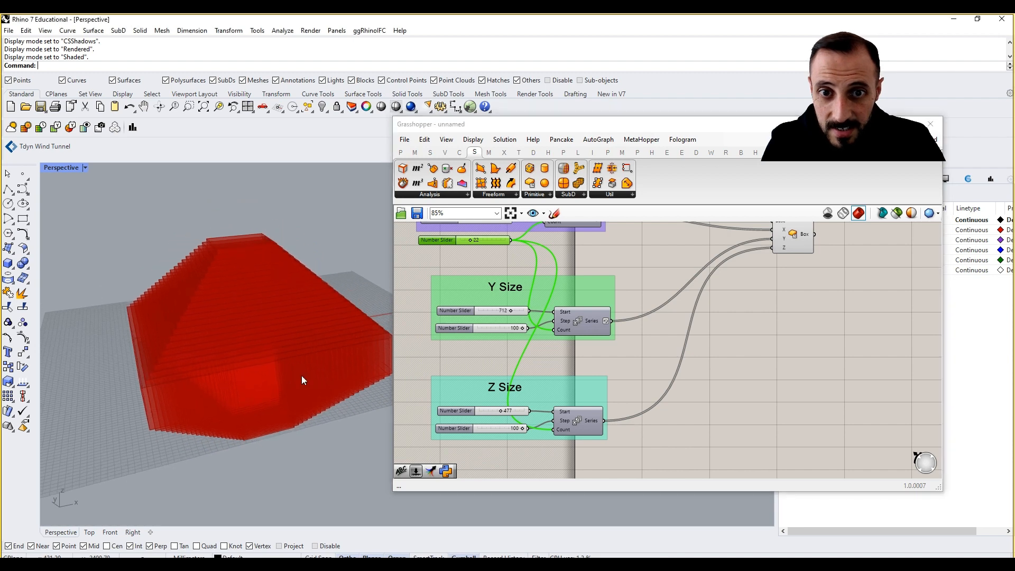
pyautogui.moveTo(451, 240); pyautogui.dragTo(500, 296, button='right')
pyautogui.moveTo(500, 296); pyautogui.dragTo(389, 360)
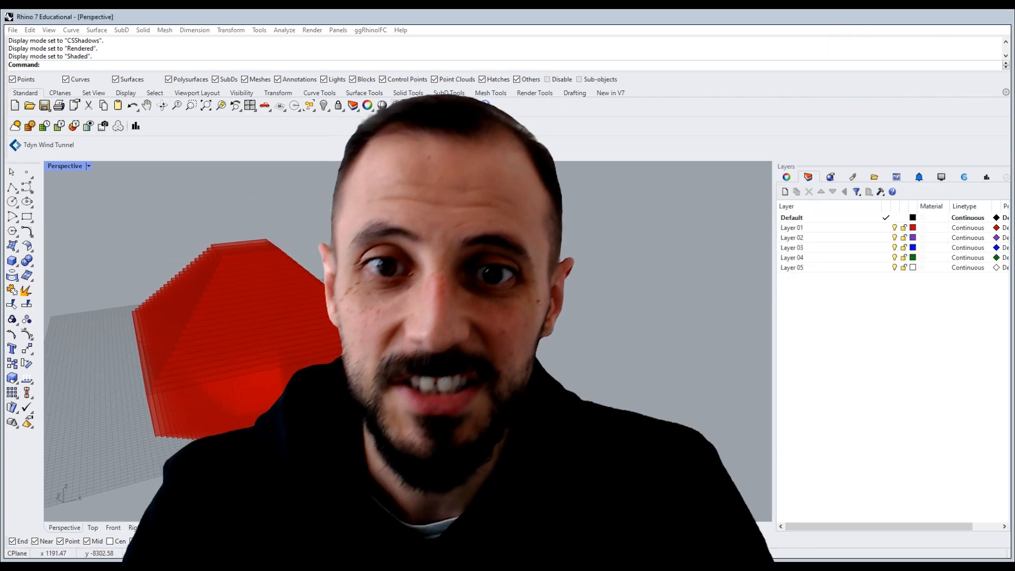